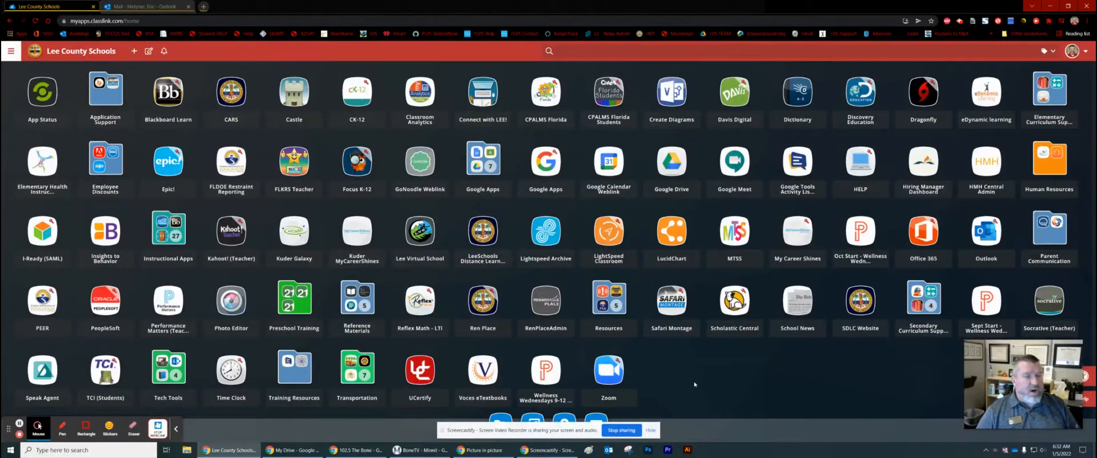
Launch the Zoom web portal from the Zoom tile on ClassLink LaunchPad
{"action": "left_click", "coordinate": [609, 370]}
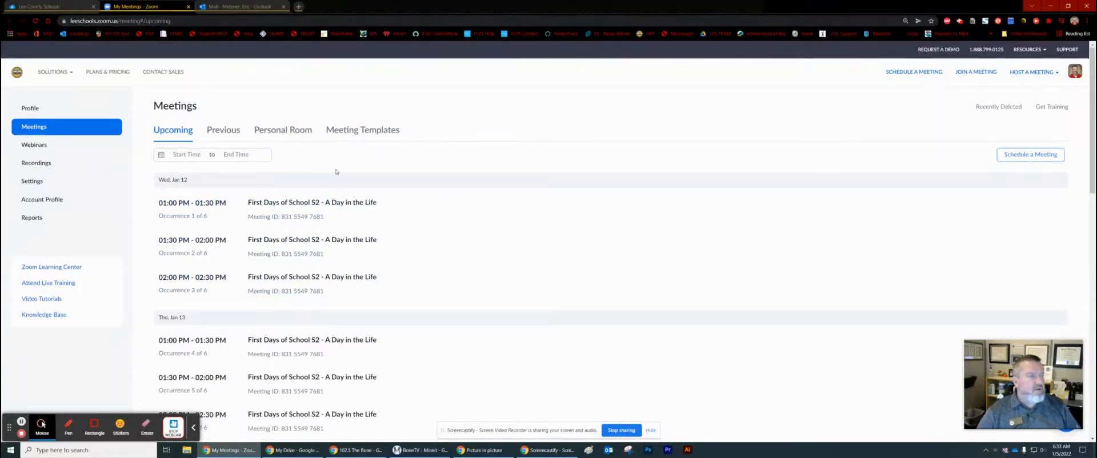
Schedule a new meeting titled 'Training for Zoom' with a filler description
{"action": "left_click", "coordinate": [1030, 154]}
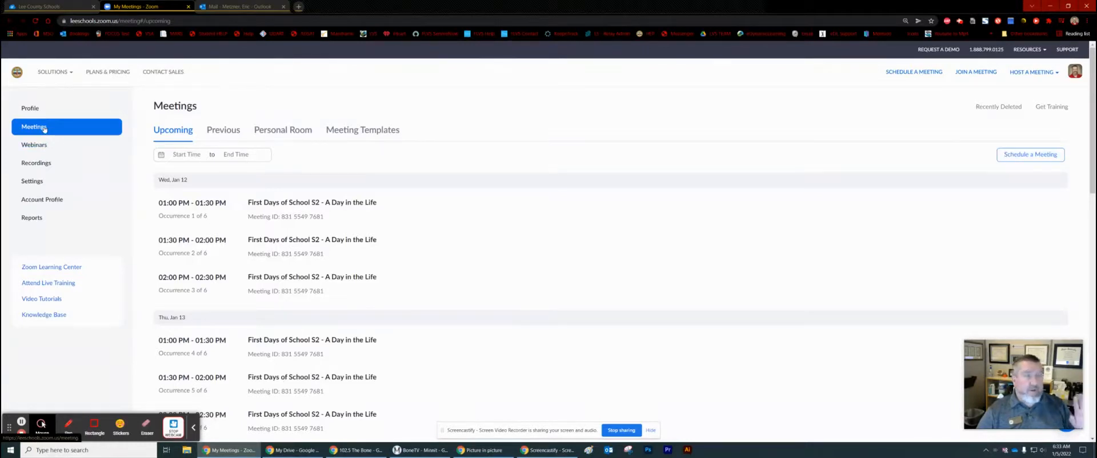
{"action": "left_click", "coordinate": [1028, 159]}
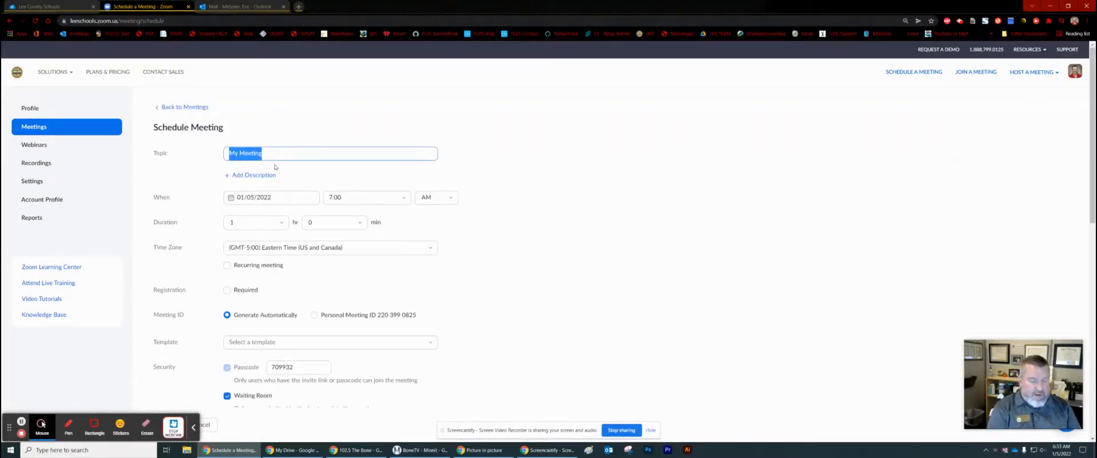
{"action": "type", "text": "Trainin"}
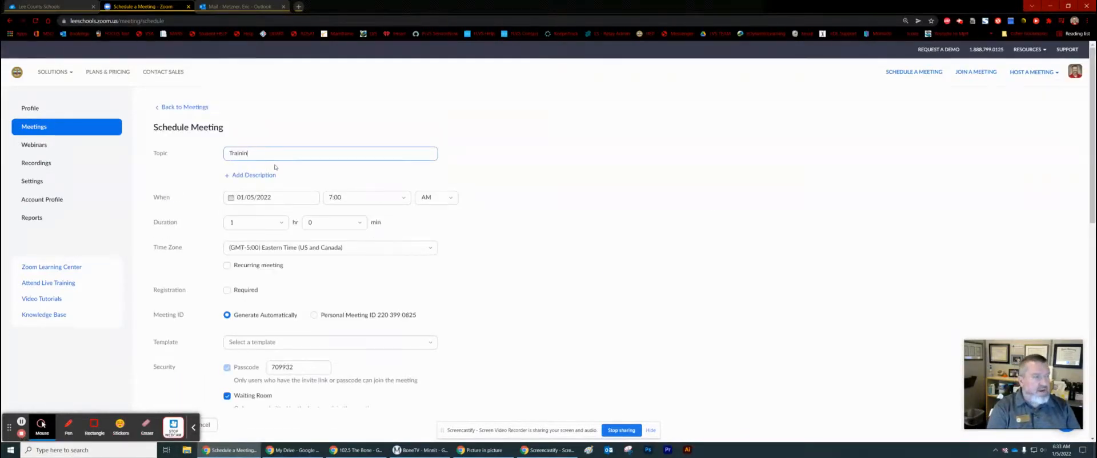
{"action": "type", "text": "g for Zoom"}
{"action": "left_click", "coordinate": [270, 176]}
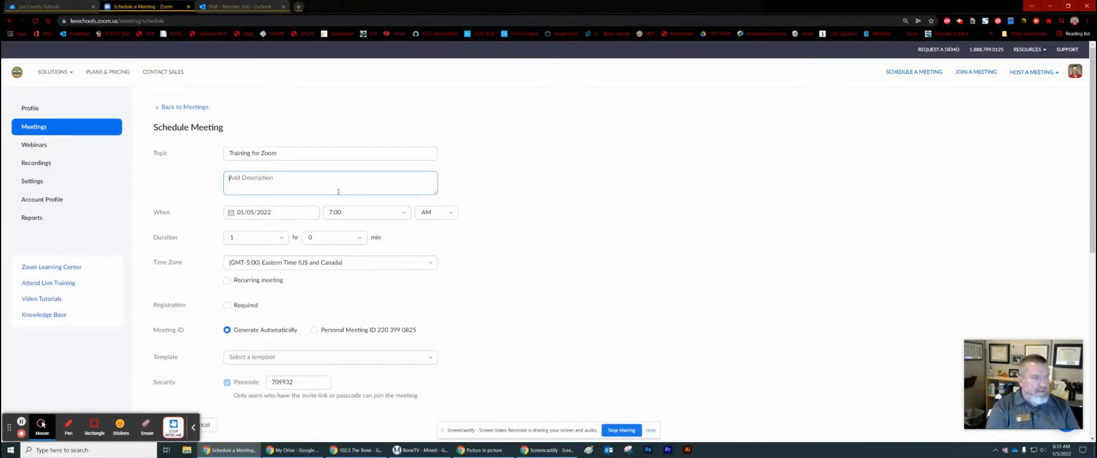
{"action": "type", "text": "p;oiasdfoijasdfoiajsdfoij"}
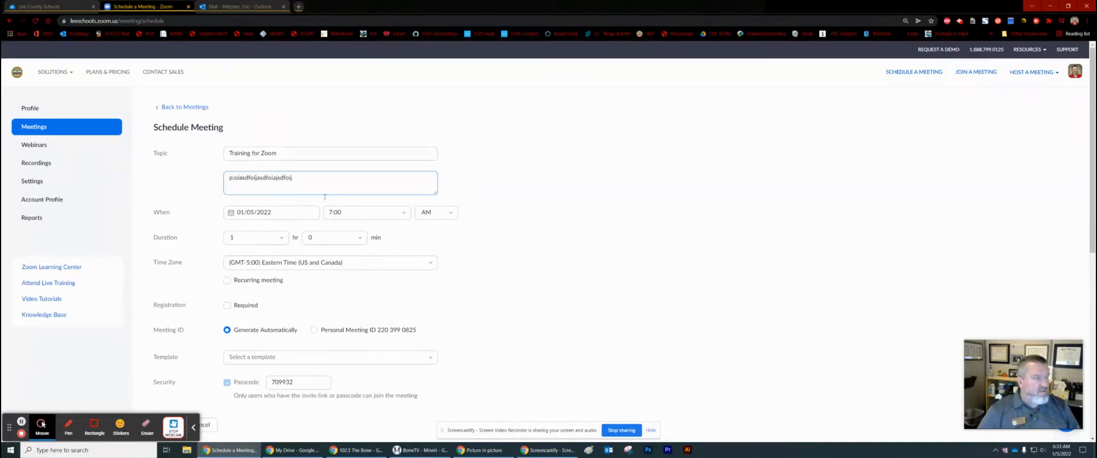
{"action": "left_click", "coordinate": [309, 213]}
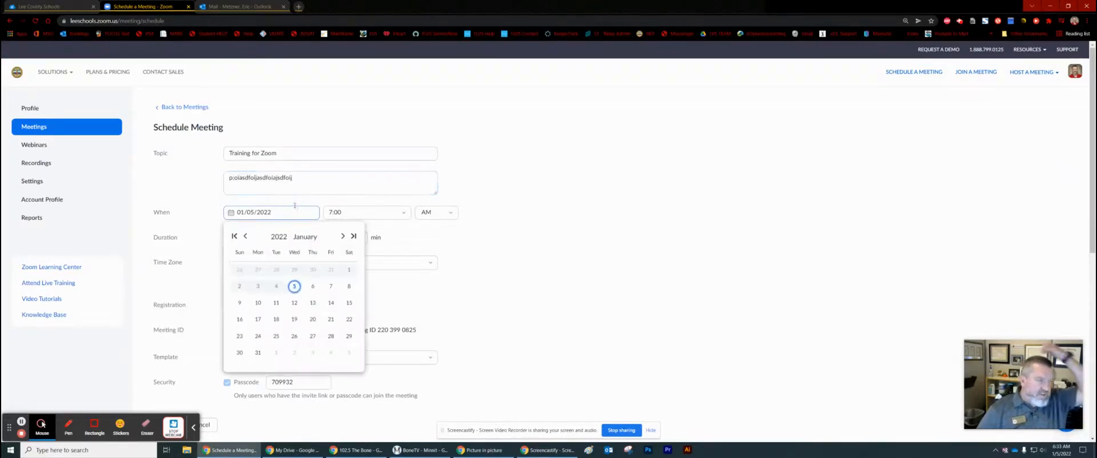
Set the meeting to start on January 19, 2022 at 01:00 PM
{"action": "left_click", "coordinate": [294, 320]}
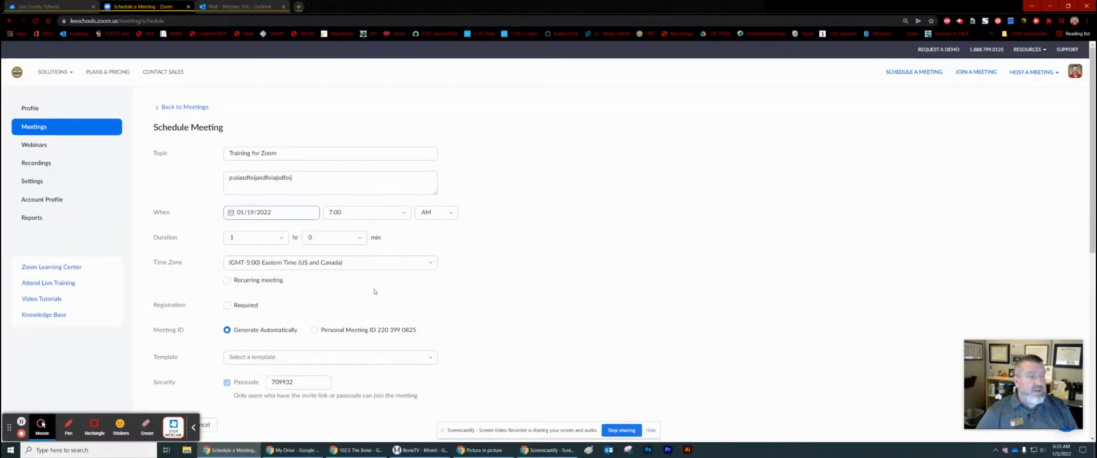
{"action": "left_click", "coordinate": [400, 213]}
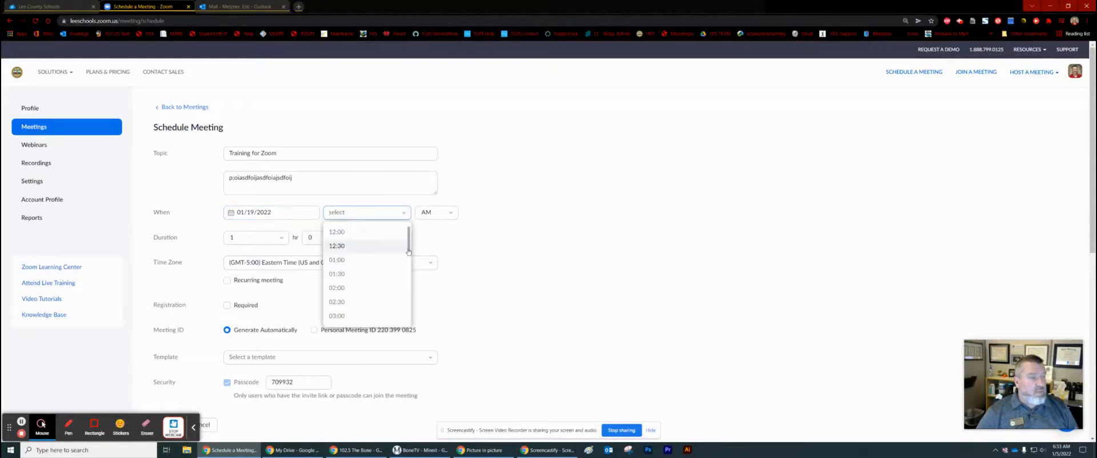
{"action": "left_click", "coordinate": [374, 262]}
{"action": "left_click", "coordinate": [404, 213]}
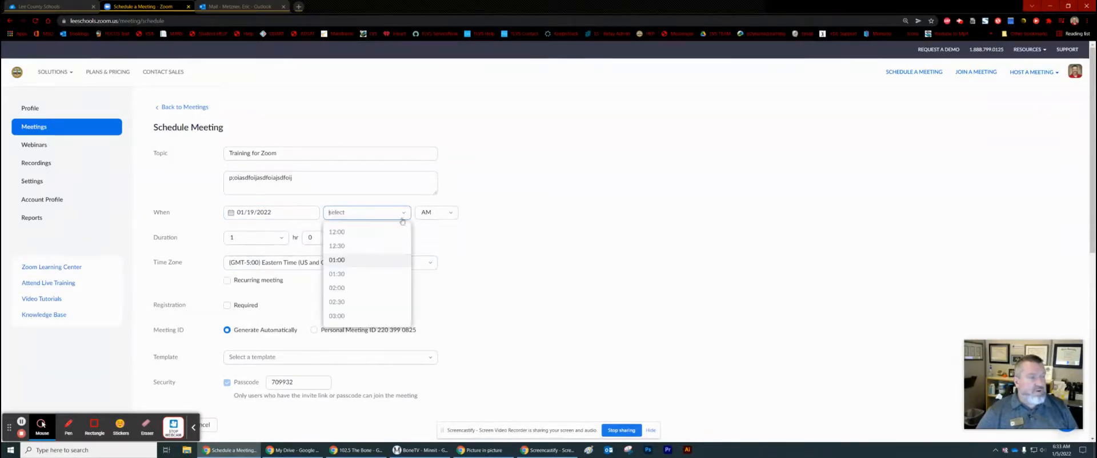
{"action": "left_click_drag", "start_coordinate": [408, 240], "coordinate": [401, 221]}
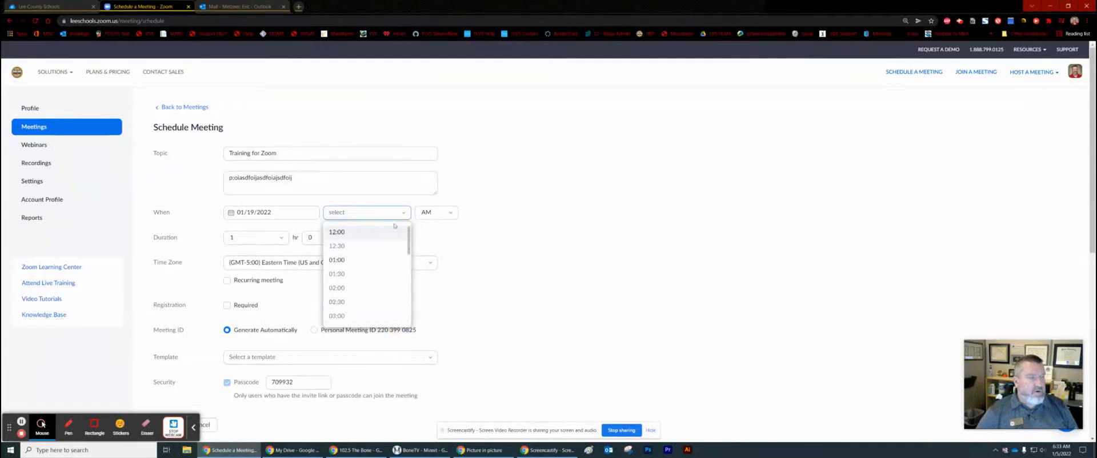
{"action": "left_click", "coordinate": [352, 260]}
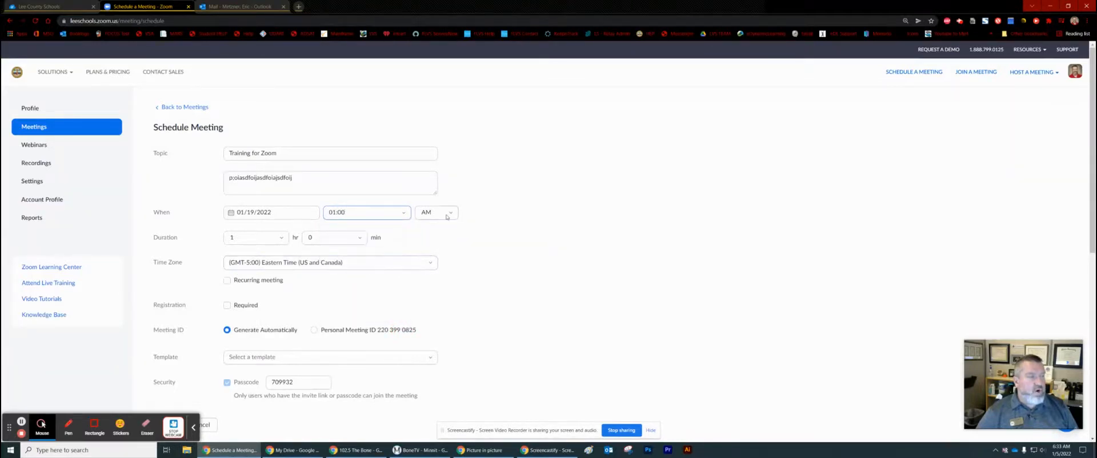
{"action": "left_click", "coordinate": [440, 216]}
{"action": "left_click", "coordinate": [441, 245]}
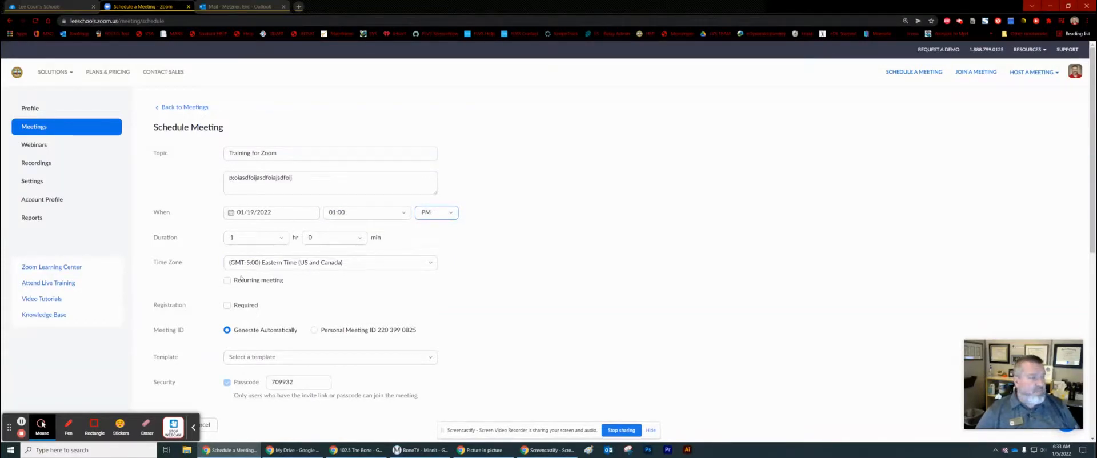
Set the duration to 0 hr 30 min and make the meeting recurring
{"action": "left_click", "coordinate": [282, 238]}
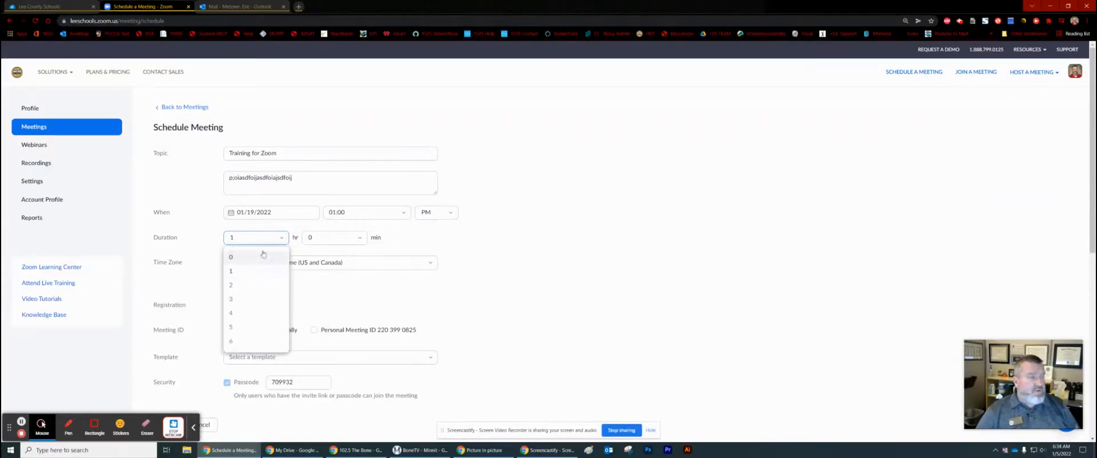
{"action": "left_click", "coordinate": [261, 259]}
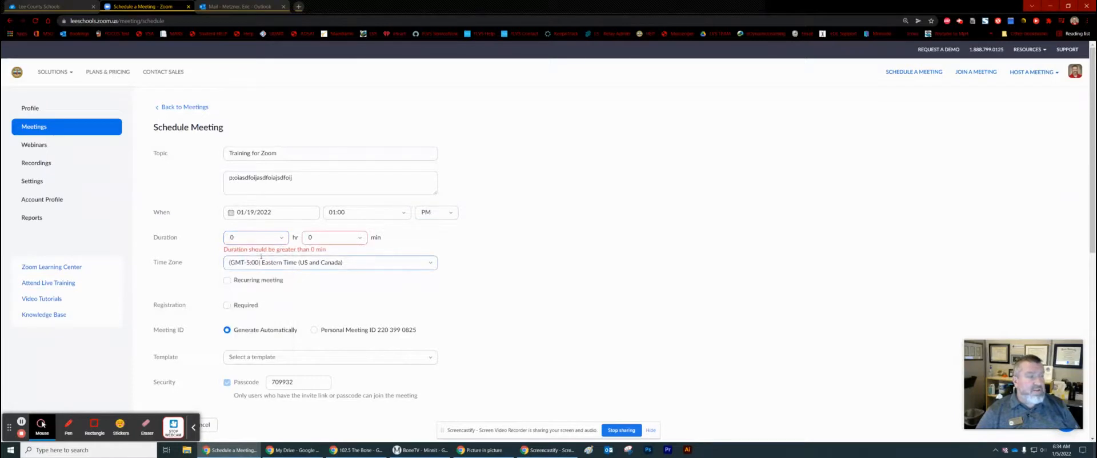
{"action": "left_click", "coordinate": [359, 240]}
{"action": "left_click", "coordinate": [311, 285]}
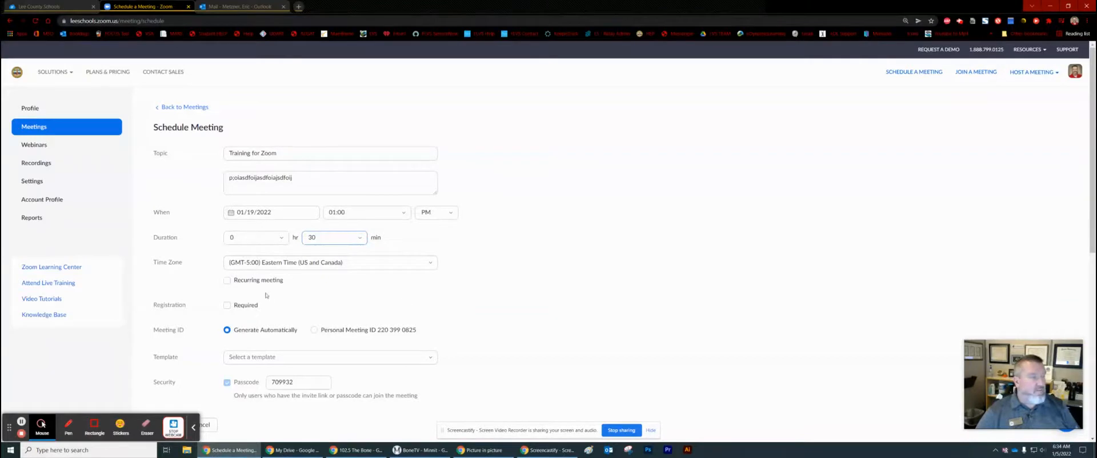
{"action": "left_click", "coordinate": [226, 280]}
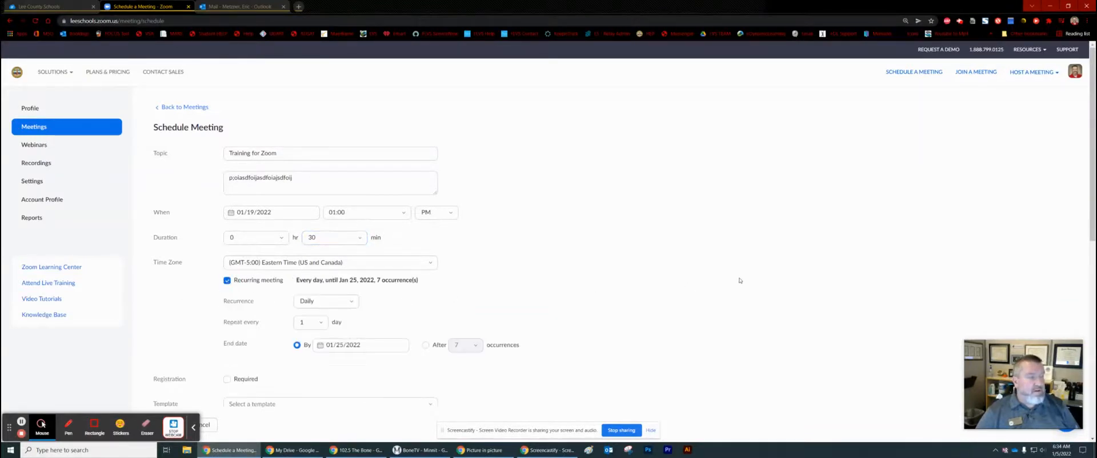
Change the recurrence end from a fixed date to after 7 occurrences
{"action": "scroll", "coordinate": [739, 281], "scroll_direction": "down", "scroll_amount": 3}
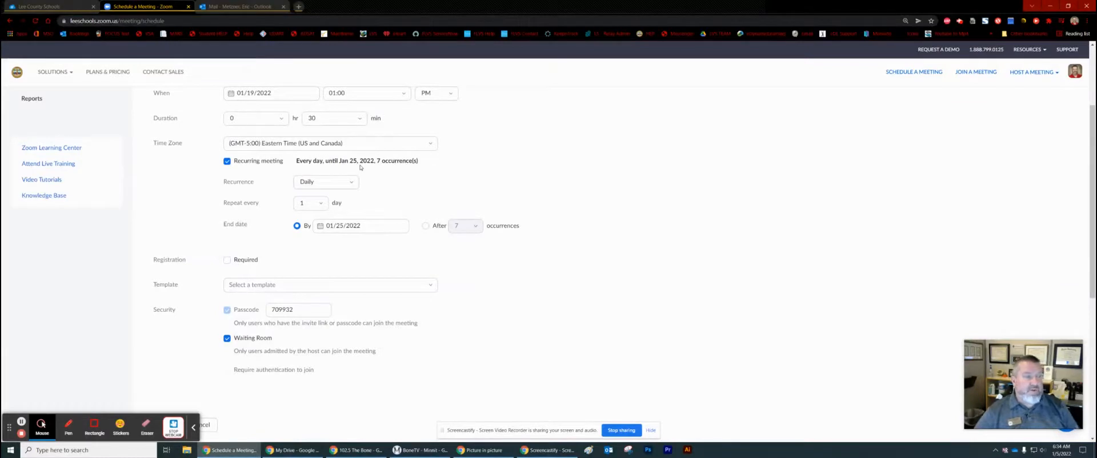
{"action": "left_click", "coordinate": [426, 227]}
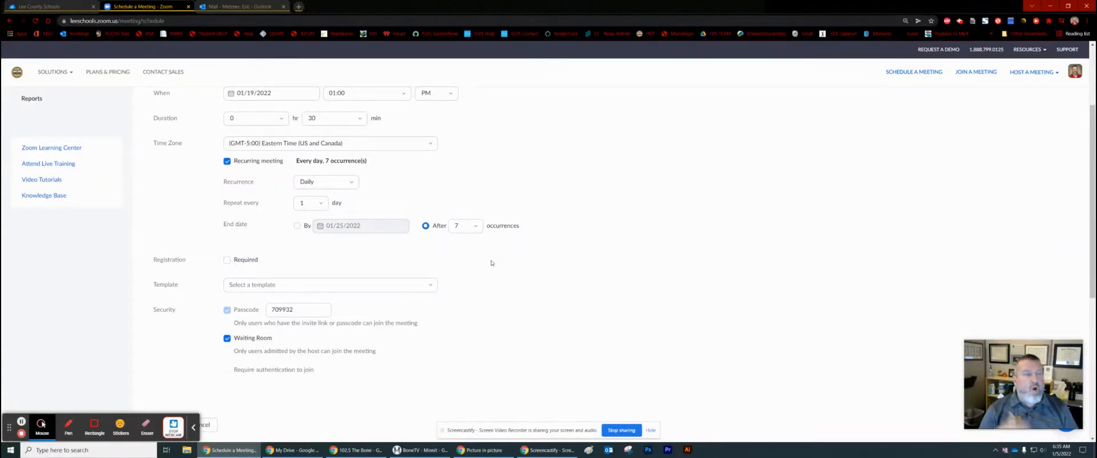
Reduce the occurrences to 6 and require attendee registration
{"action": "left_click", "coordinate": [478, 228]}
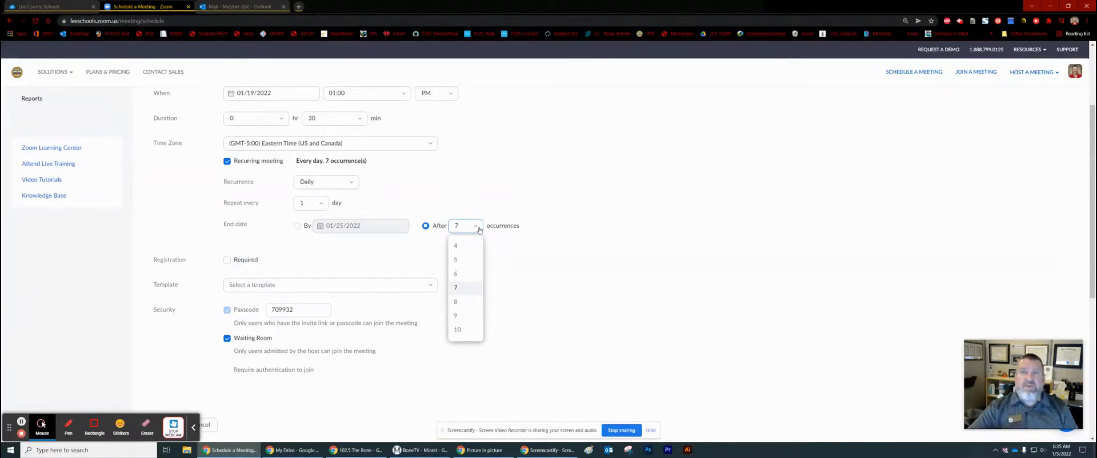
{"action": "left_click", "coordinate": [466, 273]}
{"action": "left_click", "coordinate": [473, 228]}
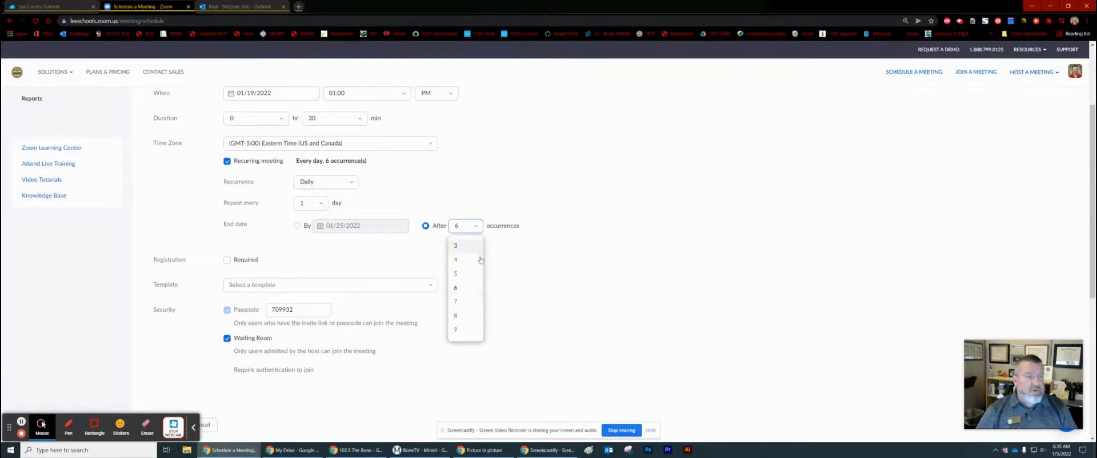
{"action": "left_click_drag", "start_coordinate": [479, 275], "coordinate": [479, 326]}
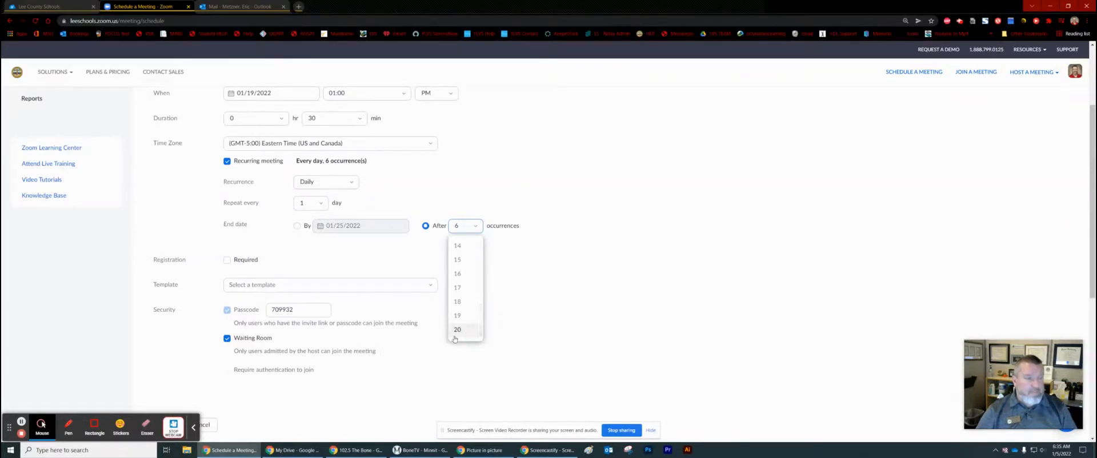
{"action": "left_click", "coordinate": [543, 327]}
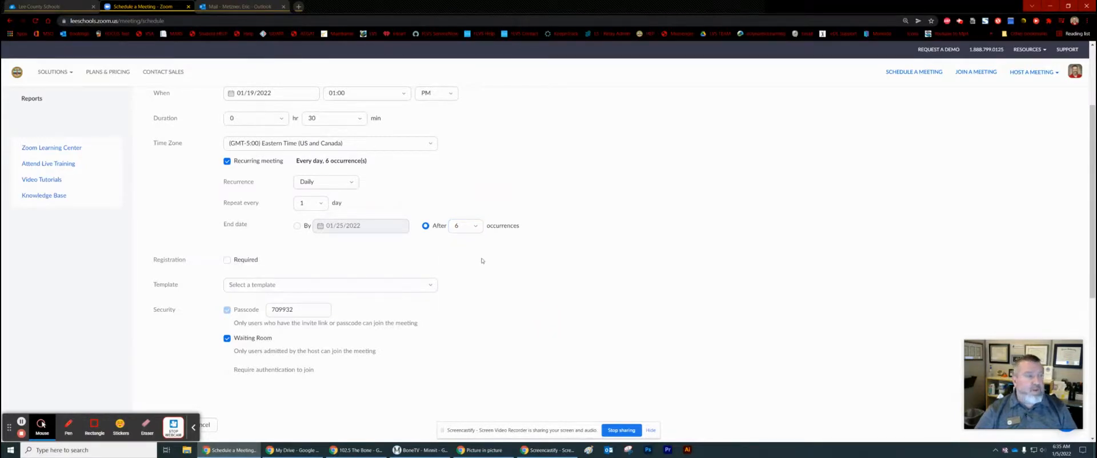
{"action": "left_click", "coordinate": [228, 260]}
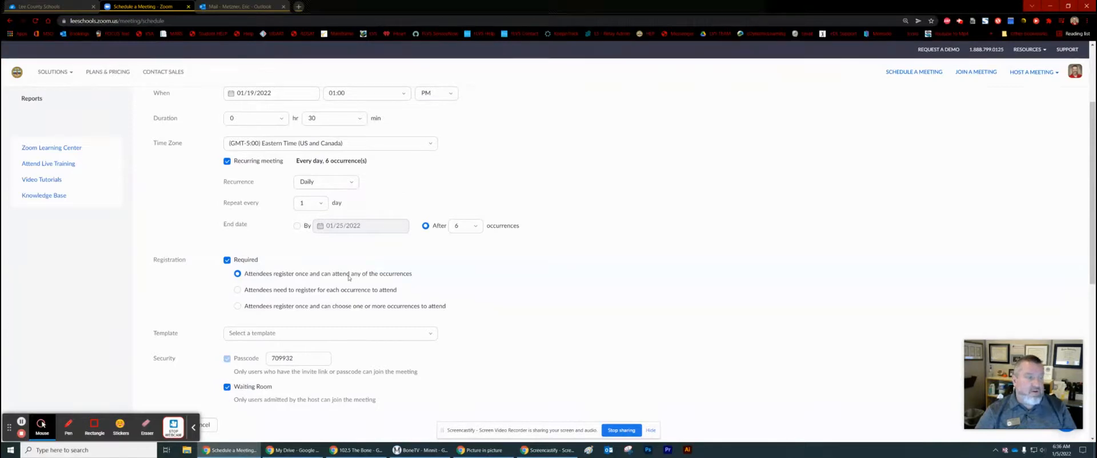
{"action": "scroll", "coordinate": [460, 323], "scroll_direction": "down", "scroll_amount": 2}
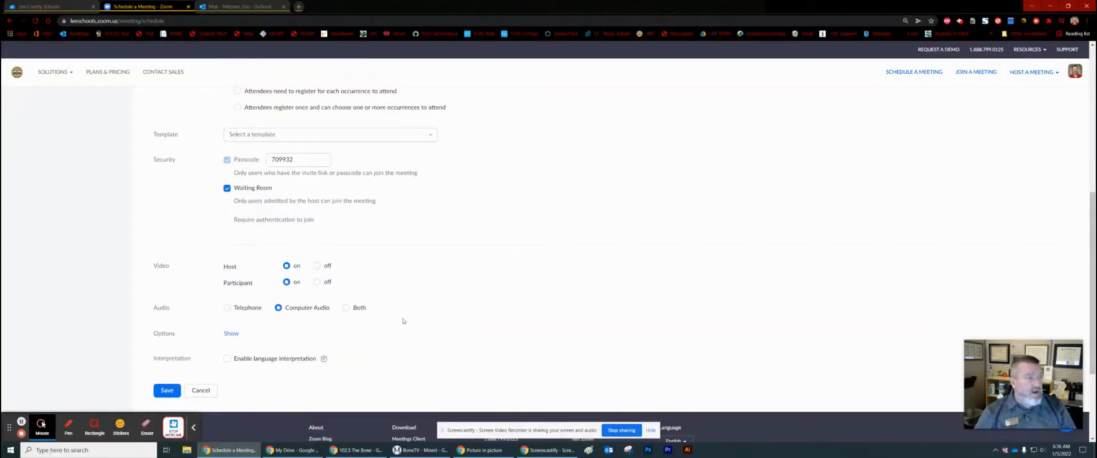
{"action": "left_click", "coordinate": [316, 282]}
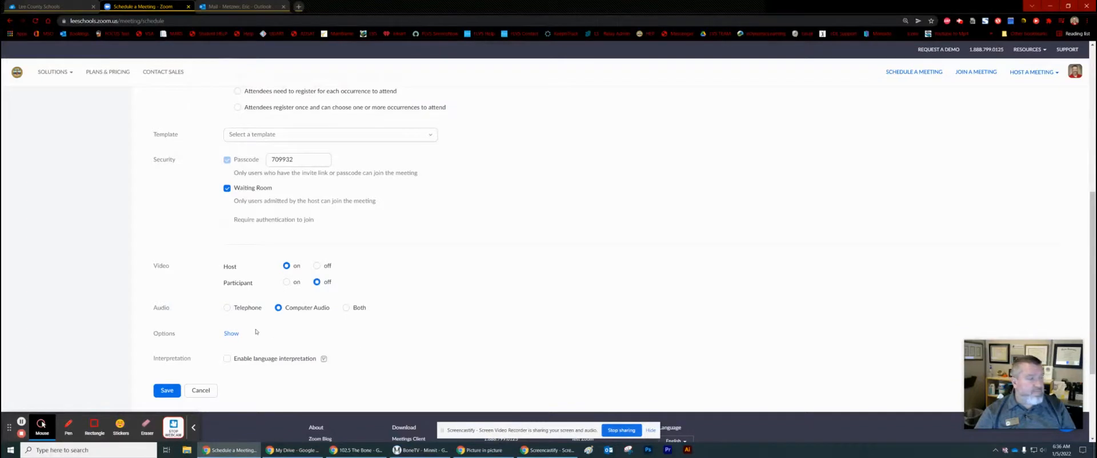
{"action": "left_click", "coordinate": [346, 308]}
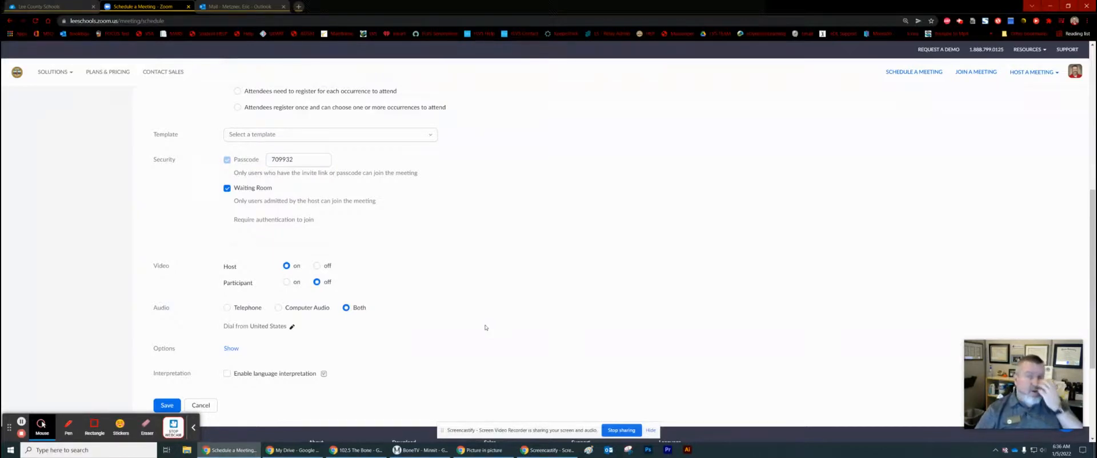
{"action": "scroll", "coordinate": [326, 354], "scroll_direction": "down", "scroll_amount": 1}
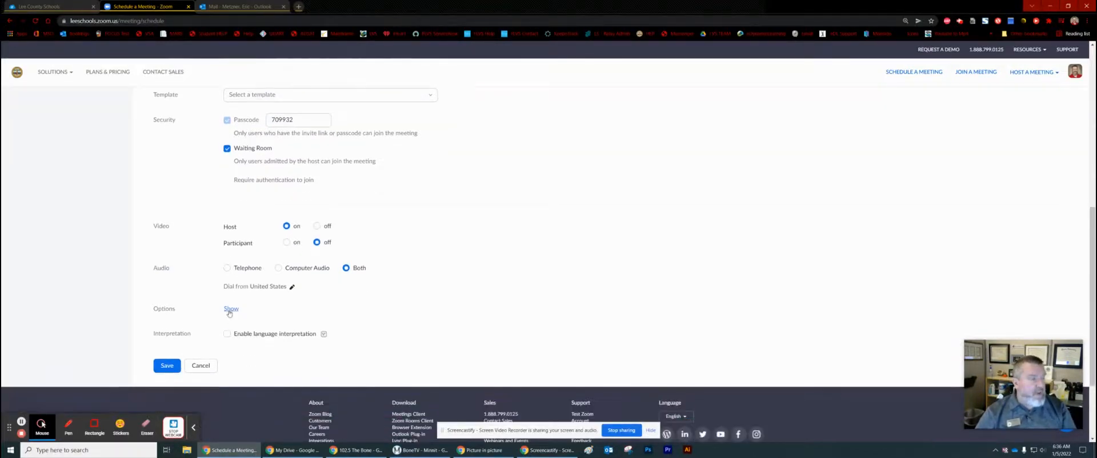
Add a colleague, found by name, as alternative host and allow alternative hosts to edit polls
{"action": "left_click", "coordinate": [231, 309]}
{"action": "scroll", "coordinate": [363, 326], "scroll_direction": "down", "scroll_amount": 3}
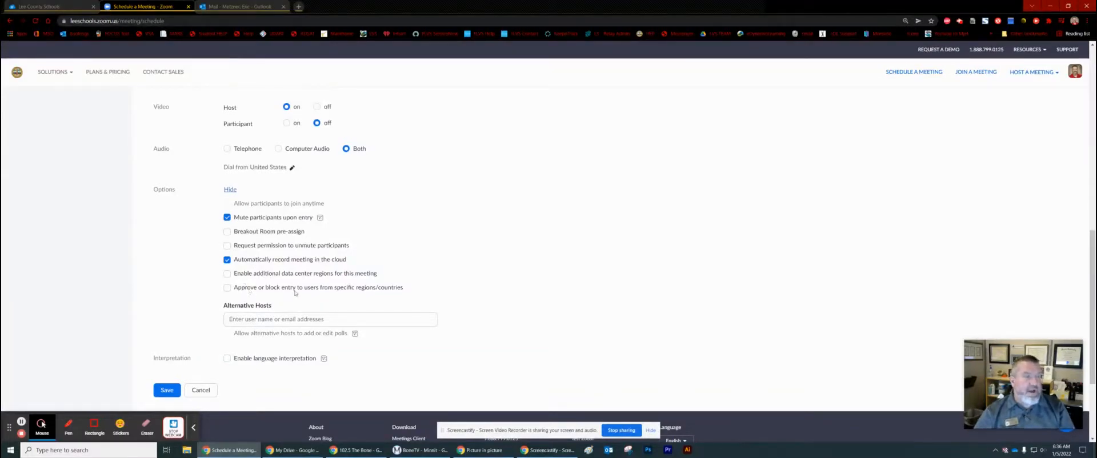
{"action": "left_click", "coordinate": [246, 316]}
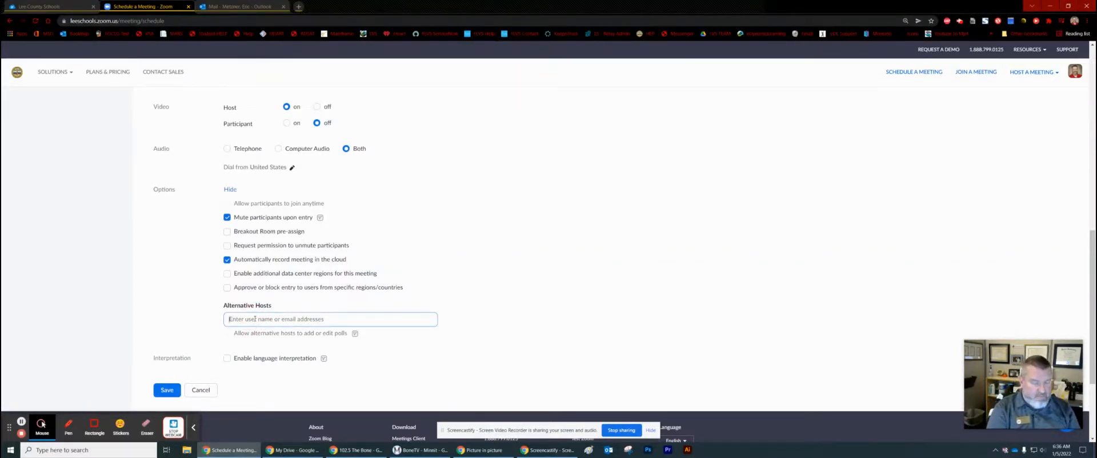
{"action": "type", "text": "King"}
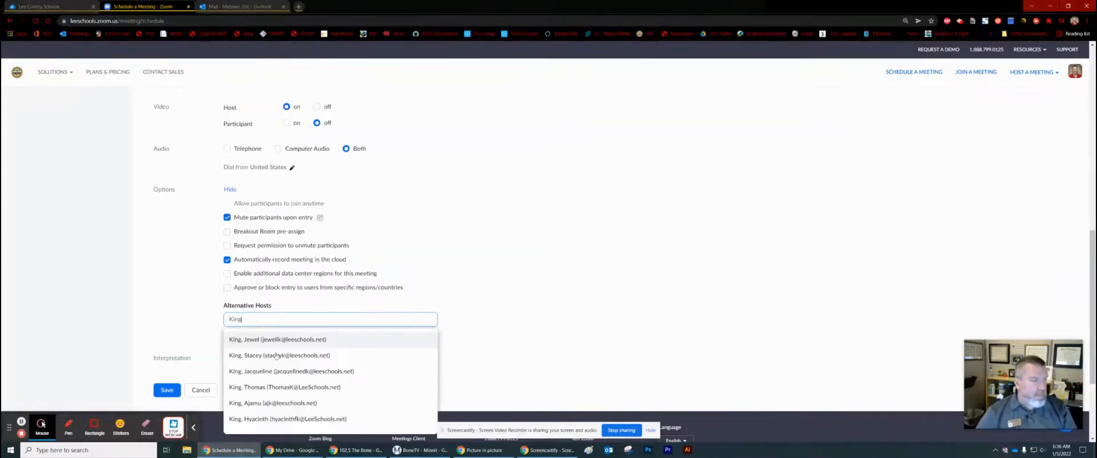
{"action": "left_click", "coordinate": [274, 403]}
{"action": "left_click", "coordinate": [603, 350]}
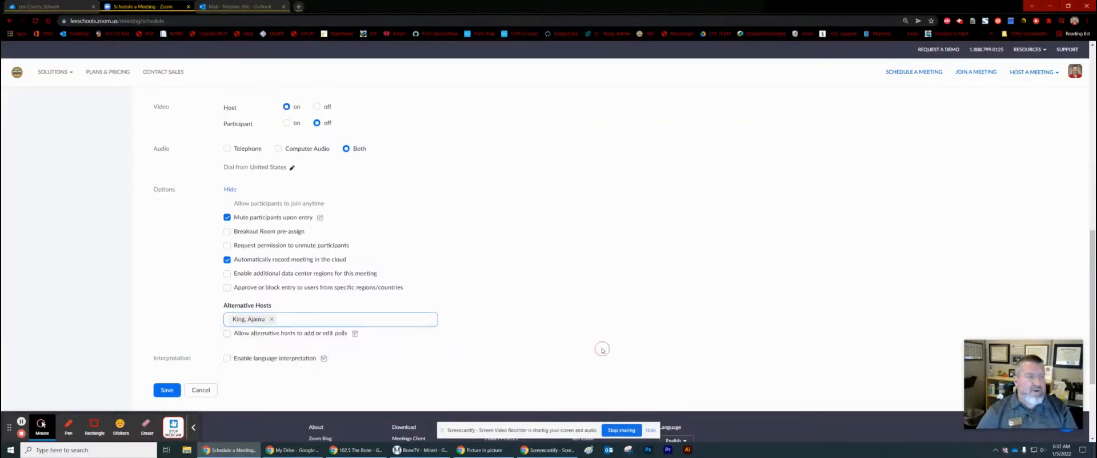
{"action": "left_click", "coordinate": [227, 333]}
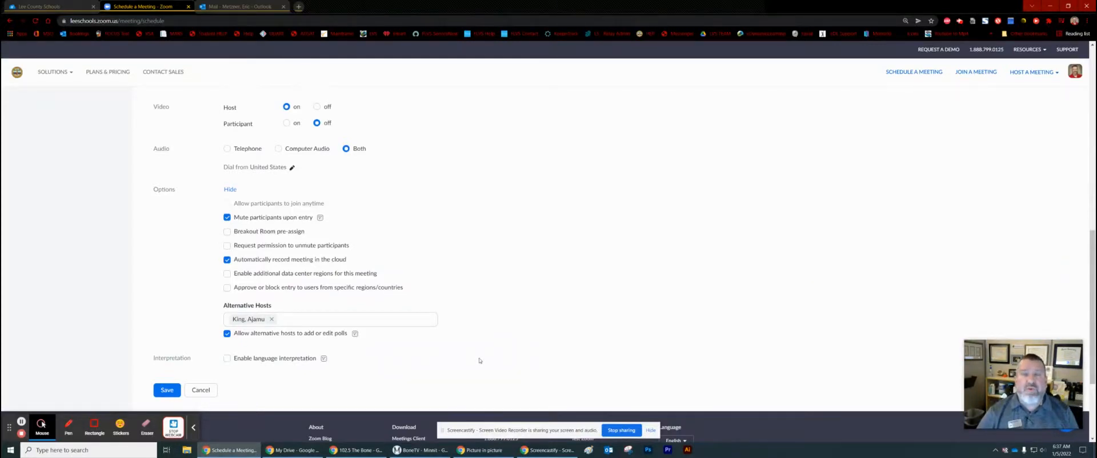
Save the 'Training for Zoom' meeting and review its Meeting Information page
{"action": "left_click", "coordinate": [166, 391]}
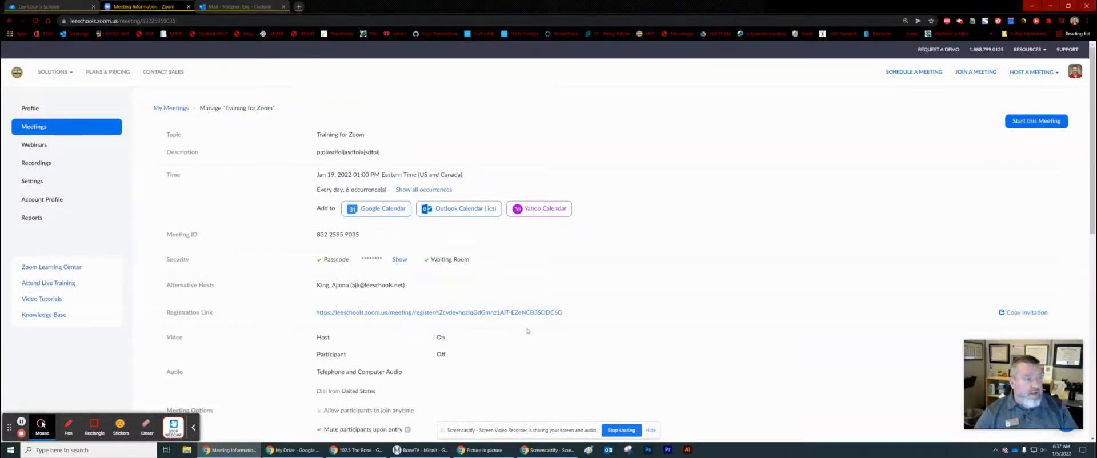
{"action": "scroll", "coordinate": [528, 330], "scroll_direction": "down", "scroll_amount": 6}
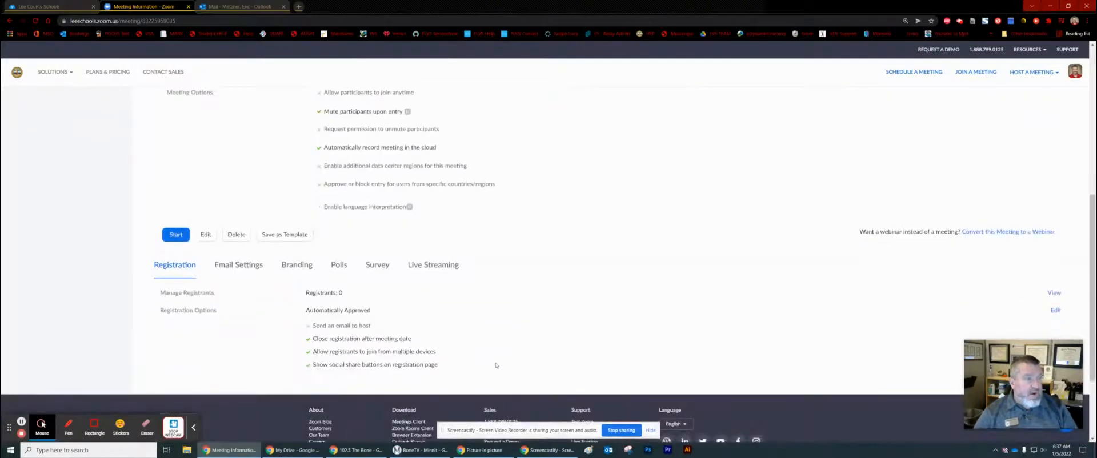
{"action": "scroll", "coordinate": [525, 317], "scroll_direction": "up", "scroll_amount": 1}
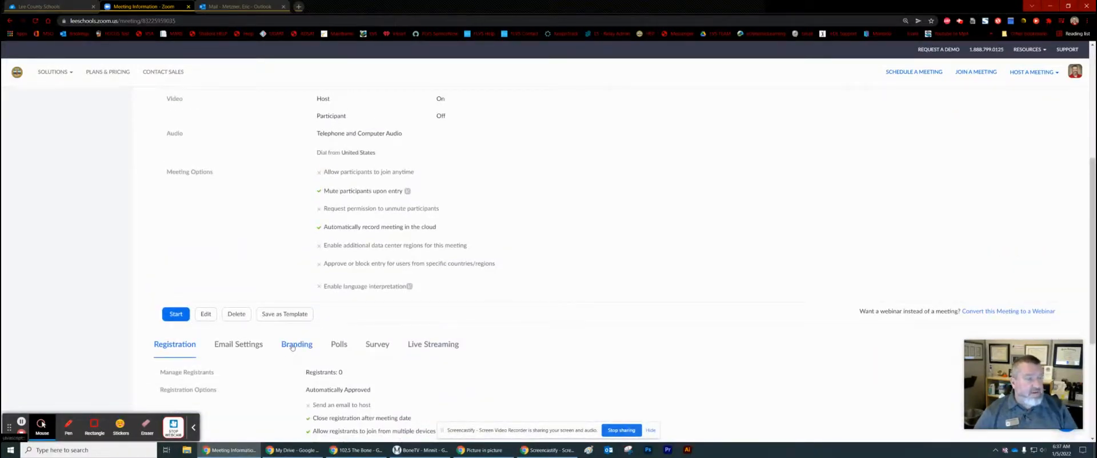
Show the meeting's Branding settings for the banner and logo
{"action": "scroll", "coordinate": [291, 347], "scroll_direction": "down", "scroll_amount": 2}
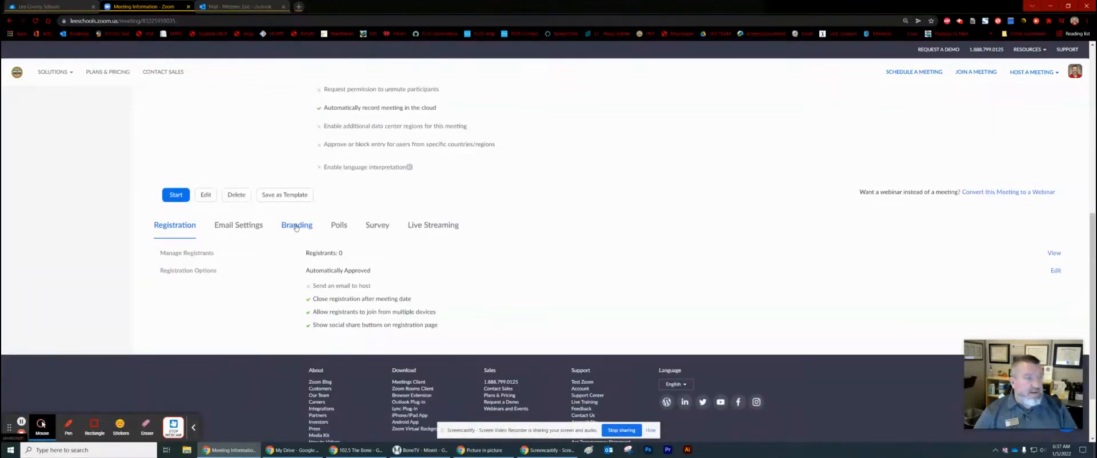
{"action": "left_click", "coordinate": [296, 227]}
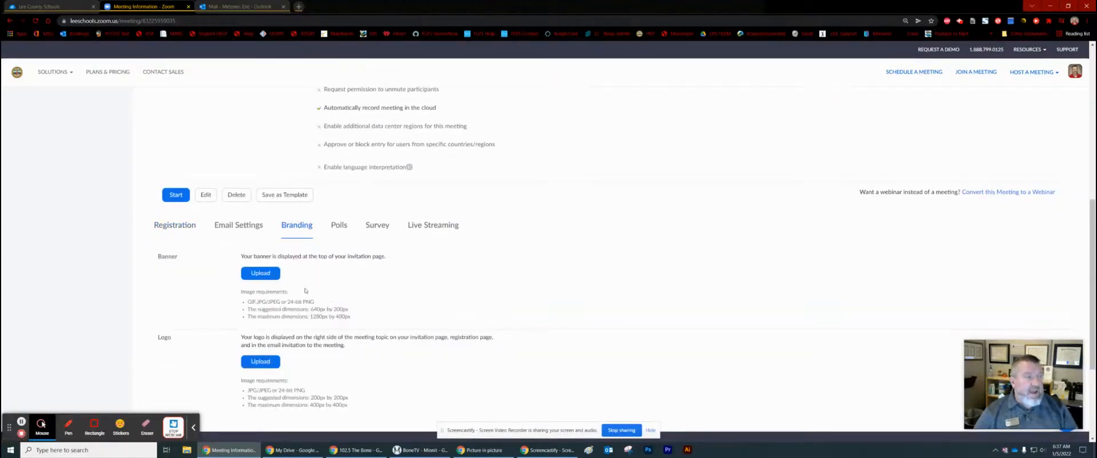
Upload the 'Symposium Banner' image file as the invitation-page banner
{"action": "left_click", "coordinate": [266, 275]}
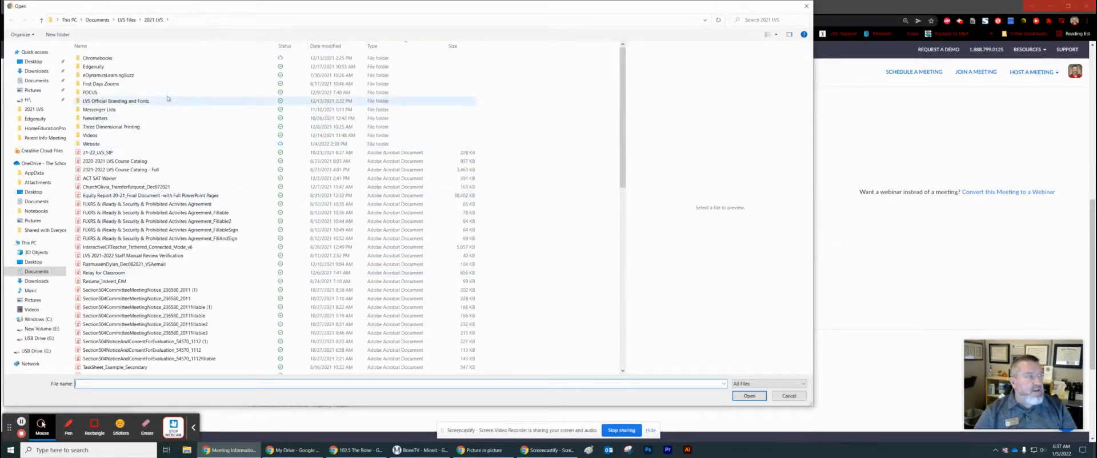
{"action": "scroll", "coordinate": [132, 184], "scroll_direction": "down", "scroll_amount": 4}
{"action": "scroll", "coordinate": [132, 183], "scroll_direction": "down", "scroll_amount": 6}
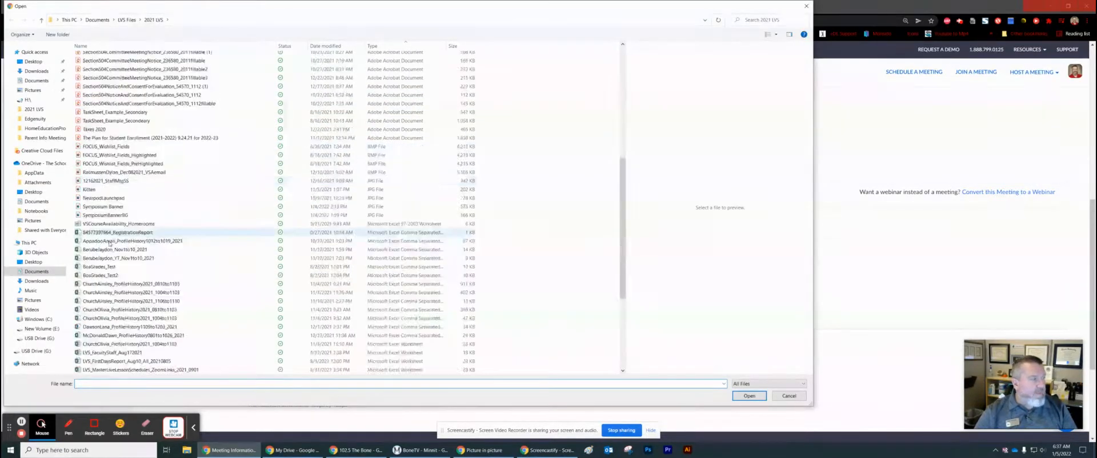
{"action": "left_click", "coordinate": [110, 208]}
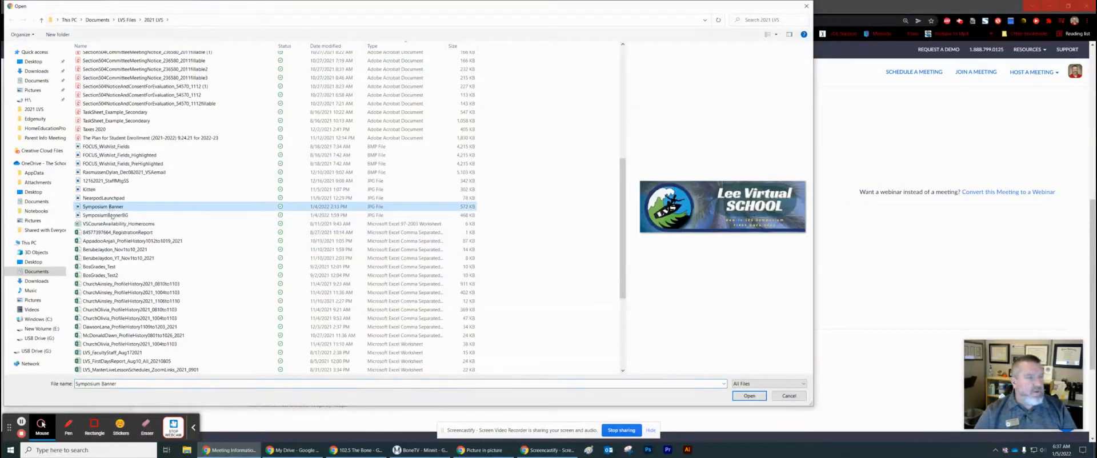
{"action": "left_click", "coordinate": [753, 398]}
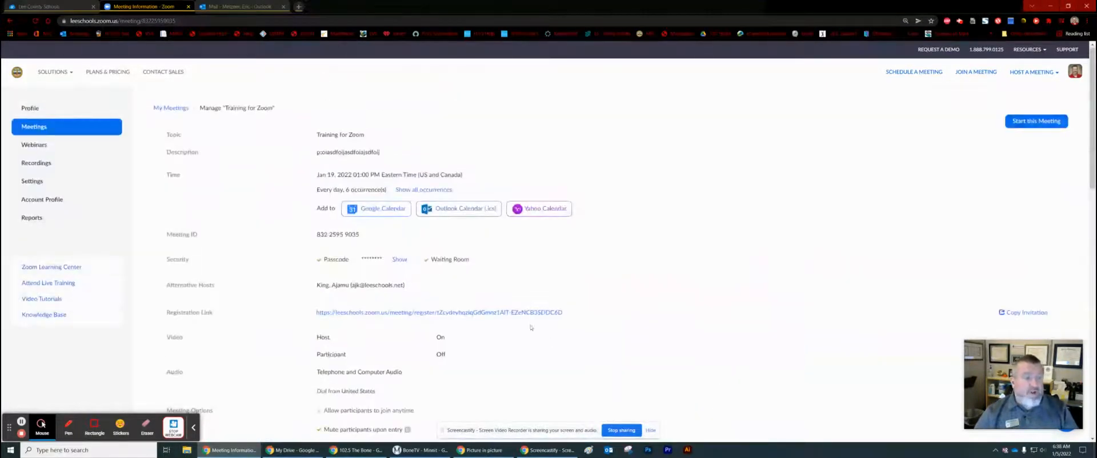
{"action": "left_click", "coordinate": [519, 316]}
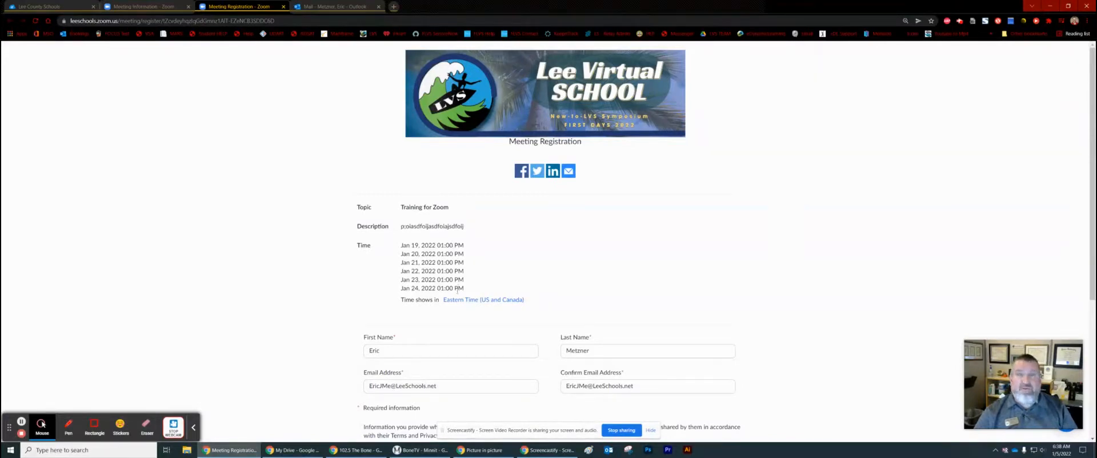
{"action": "left_click", "coordinate": [284, 7]}
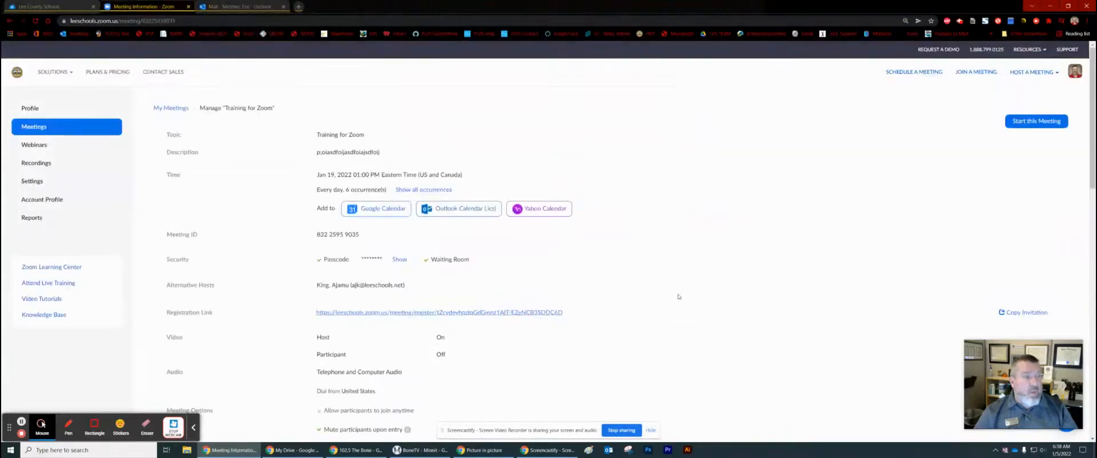
{"action": "scroll", "coordinate": [676, 294], "scroll_direction": "down", "scroll_amount": 2}
{"action": "scroll", "coordinate": [676, 293], "scroll_direction": "up", "scroll_amount": 2}
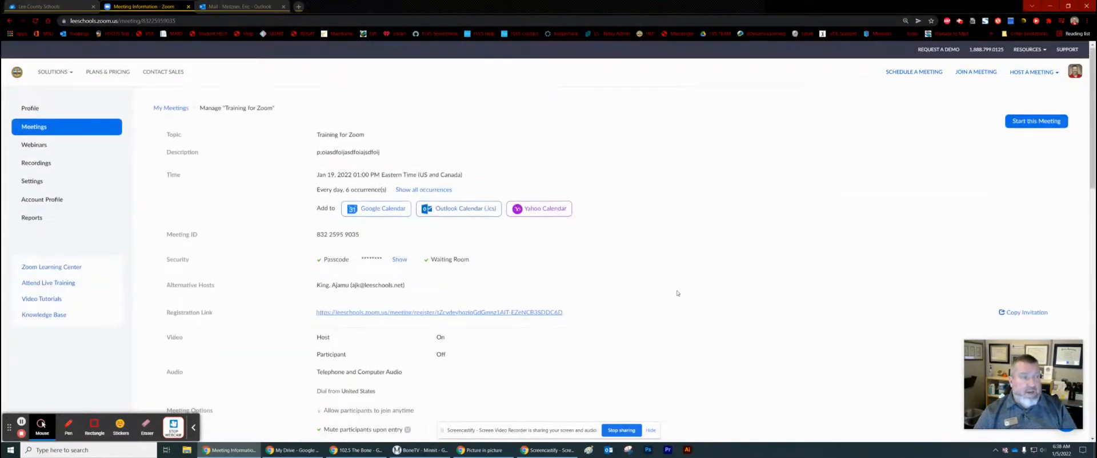
Return to My Meetings and find the daily 1:00–1:30 PM 'Training for Zoom' entries from Jan 19
{"action": "left_click", "coordinate": [184, 110]}
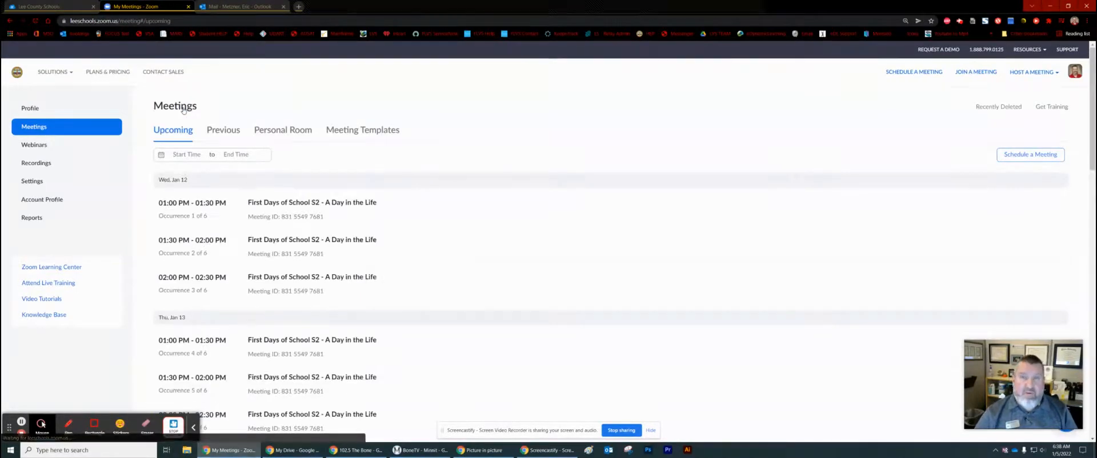
{"action": "scroll", "coordinate": [426, 343], "scroll_direction": "down", "scroll_amount": 5}
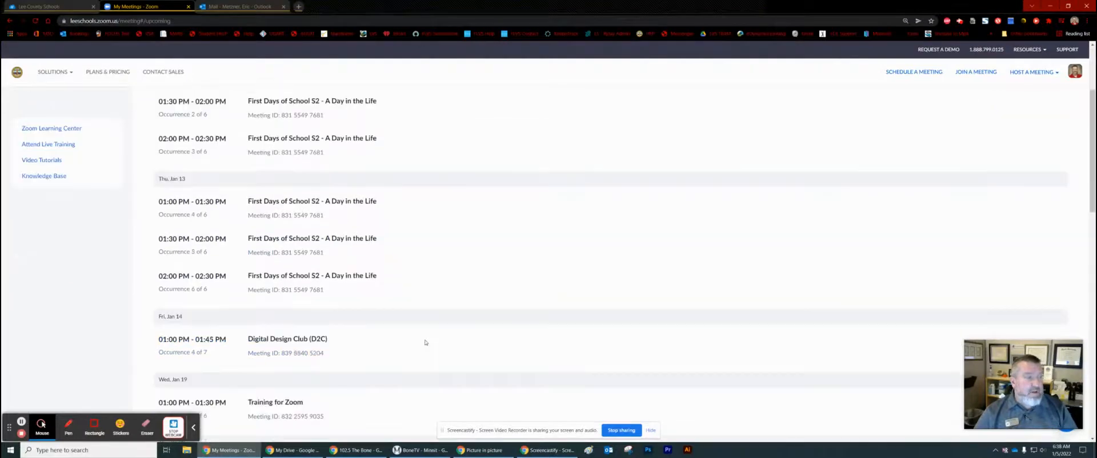
{"action": "scroll", "coordinate": [425, 341], "scroll_direction": "down", "scroll_amount": 1}
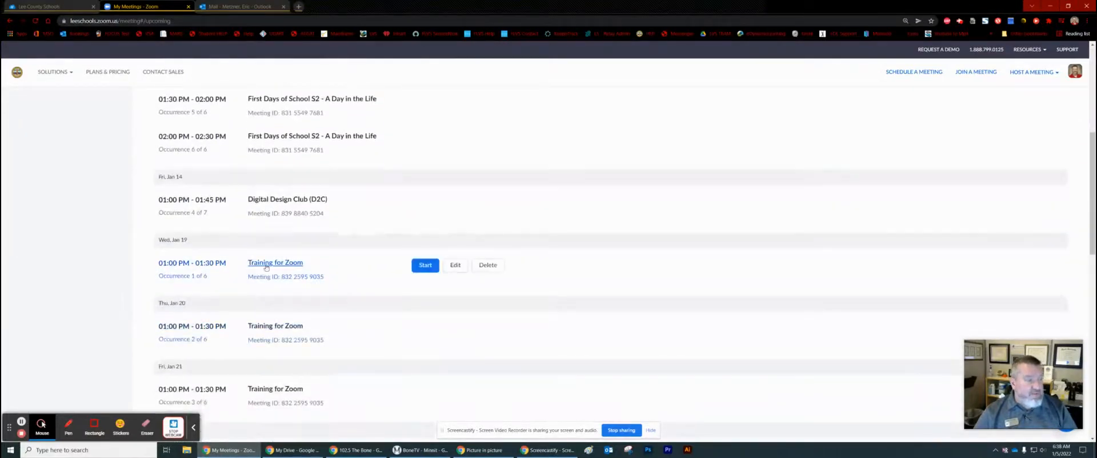
{"action": "scroll", "coordinate": [290, 329], "scroll_direction": "down", "scroll_amount": 3}
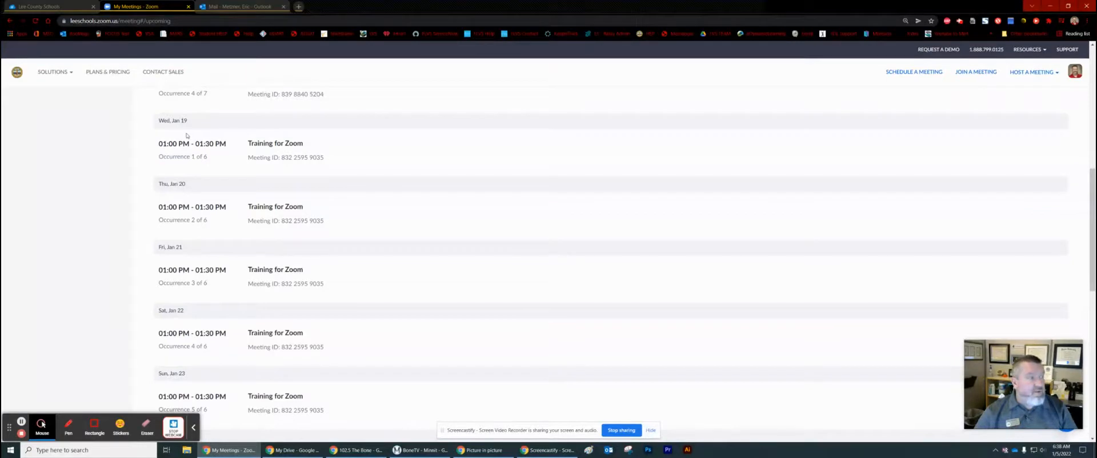
{"action": "scroll", "coordinate": [186, 135], "scroll_direction": "up", "scroll_amount": 1}
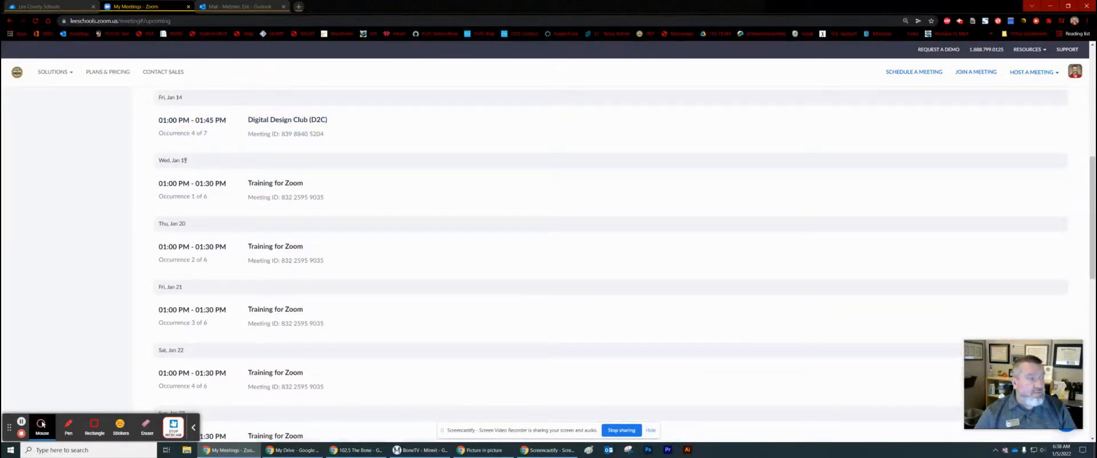
{"action": "mouse_move", "coordinate": [178, 187]}
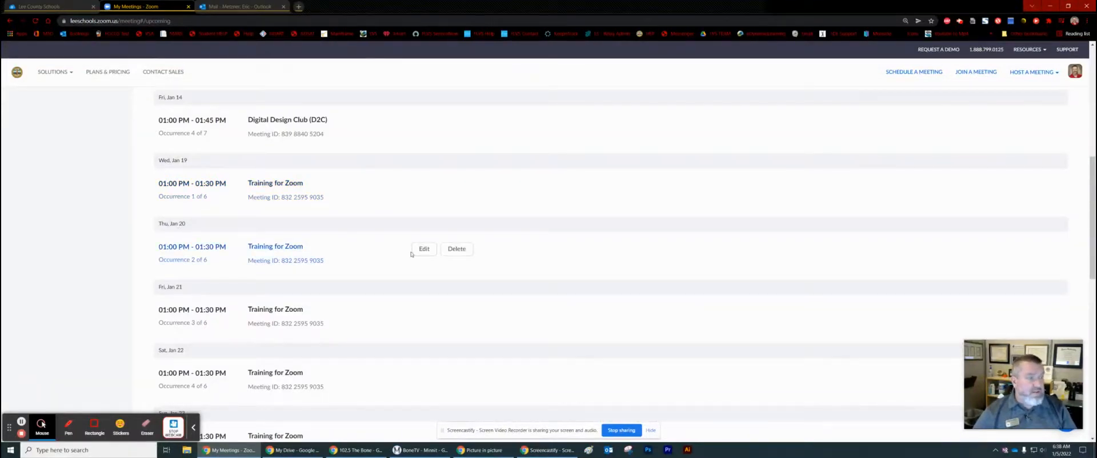
Move only the Jan 20 Training for Zoom occurrence to January 19, 2022 at 01:30 PM and save
{"action": "left_click", "coordinate": [422, 252]}
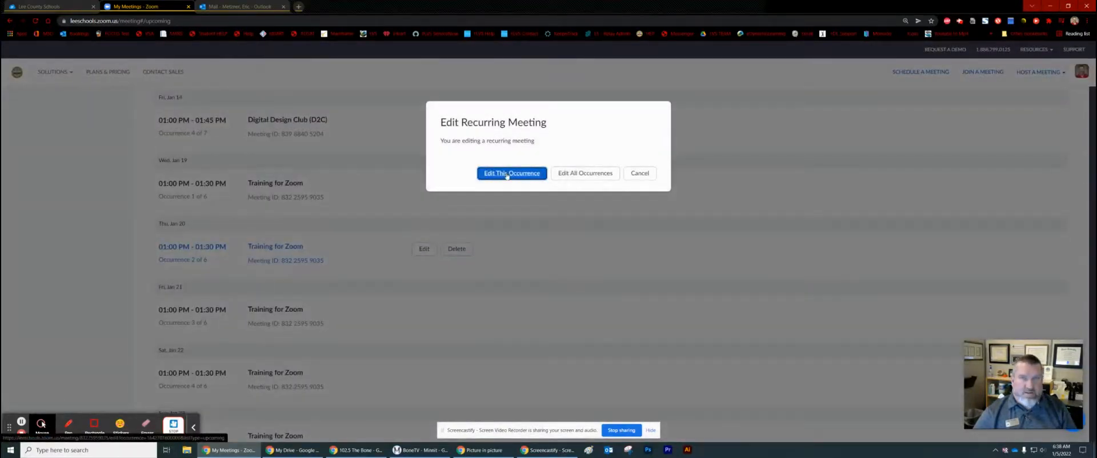
{"action": "left_click", "coordinate": [506, 174]}
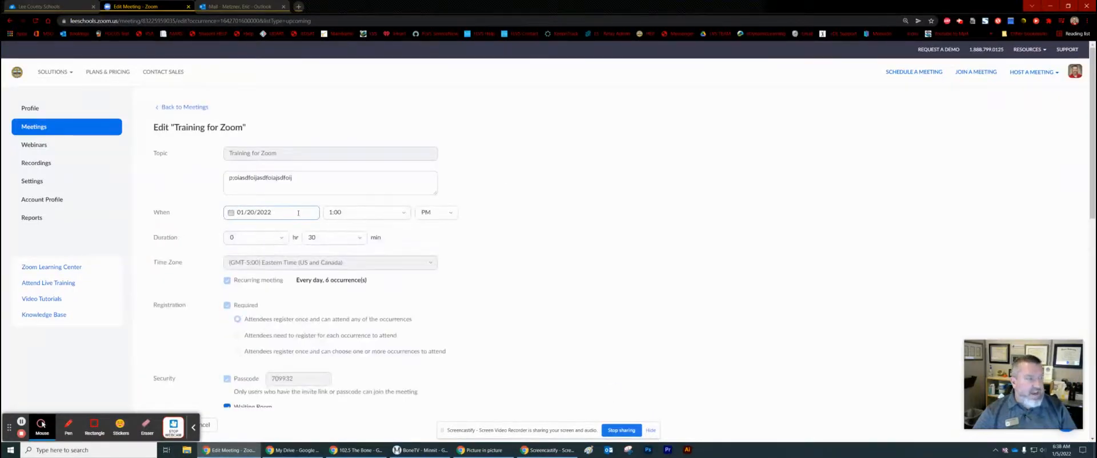
{"action": "left_click", "coordinate": [299, 212]}
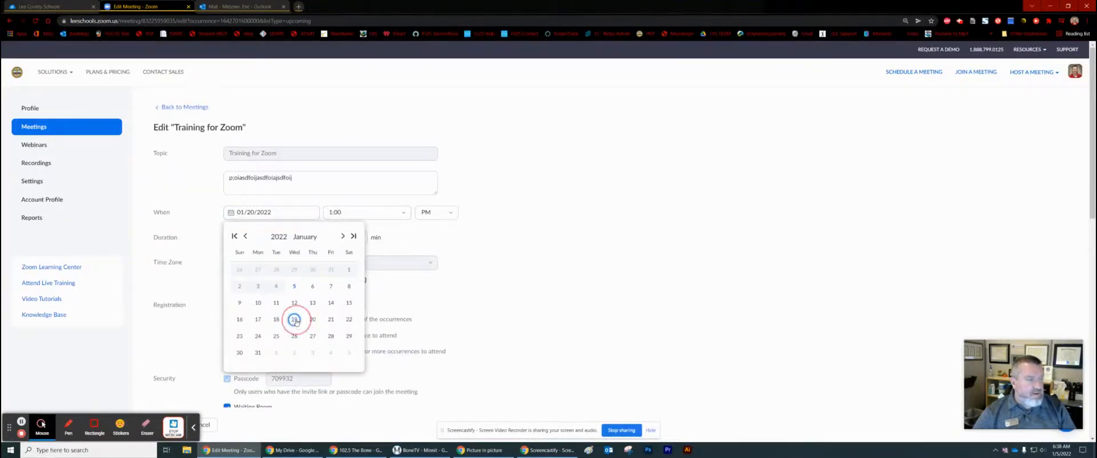
{"action": "left_click", "coordinate": [297, 323]}
{"action": "left_click", "coordinate": [403, 214]}
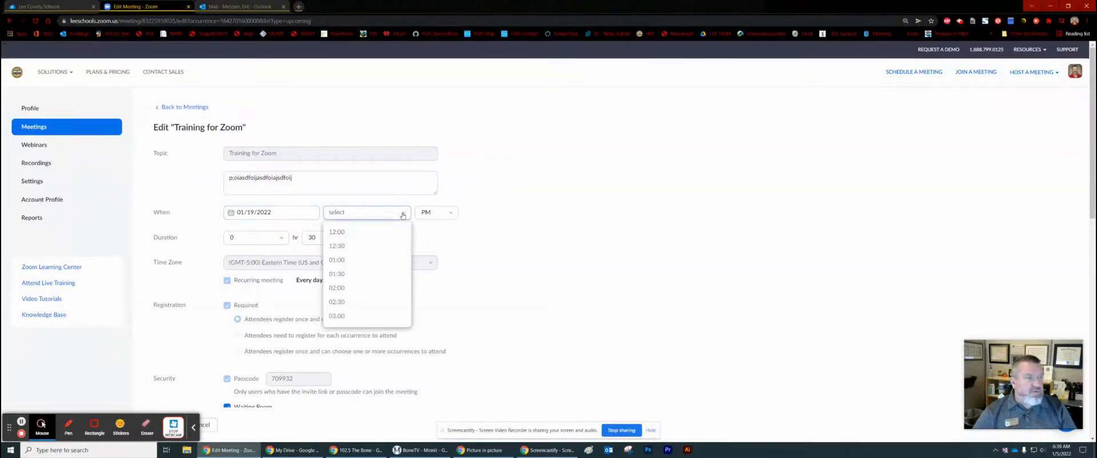
{"action": "left_click", "coordinate": [377, 275]}
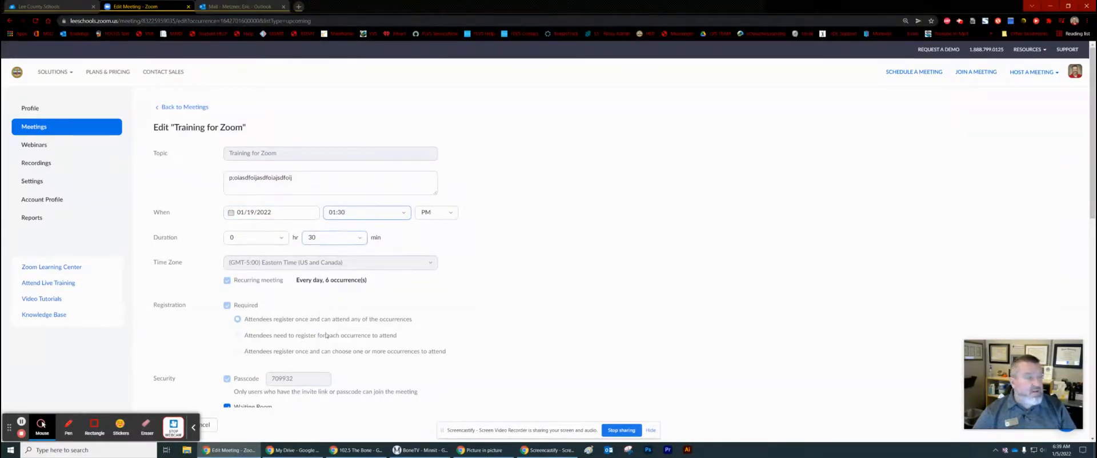
{"action": "scroll", "coordinate": [463, 294], "scroll_direction": "down", "scroll_amount": 5}
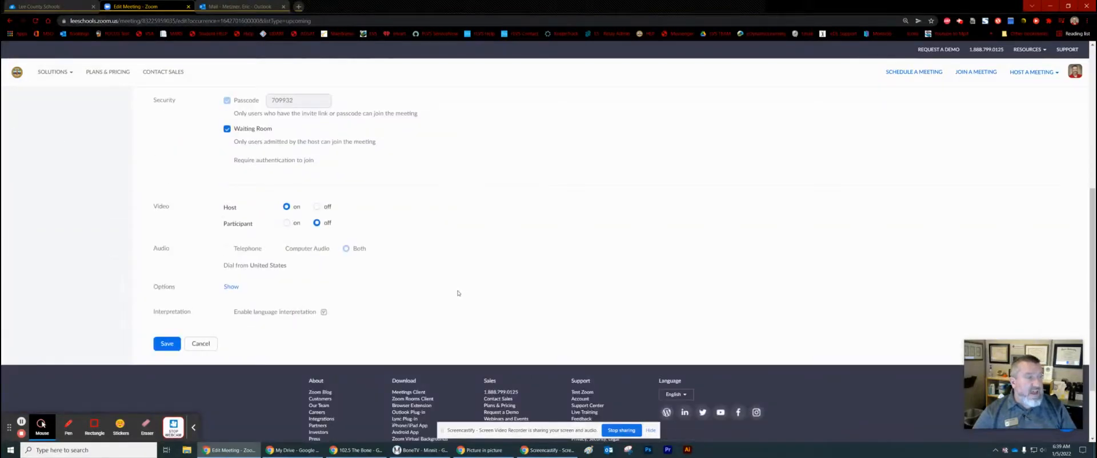
{"action": "left_click", "coordinate": [167, 344]}
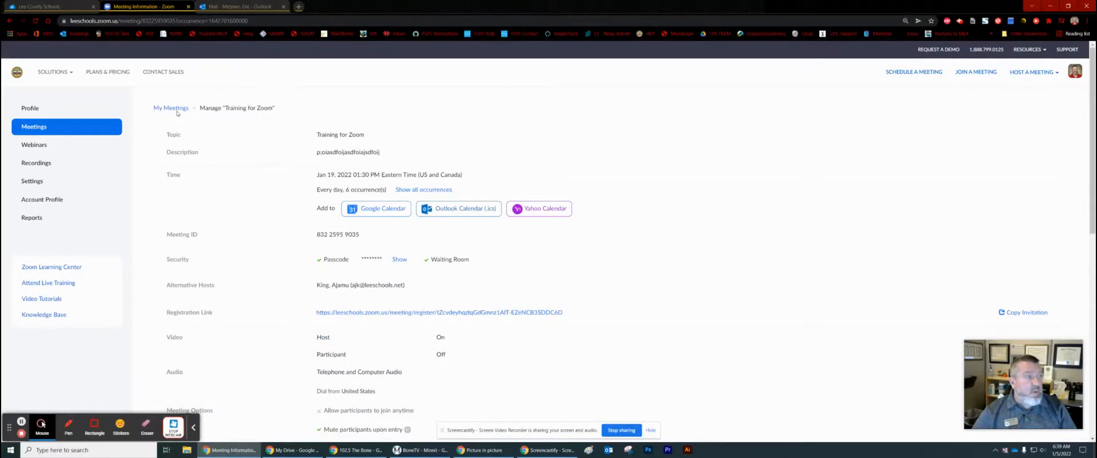
From My Meetings, open only the Jan 21 Training for Zoom occurrence for editing
{"action": "left_click", "coordinate": [177, 111]}
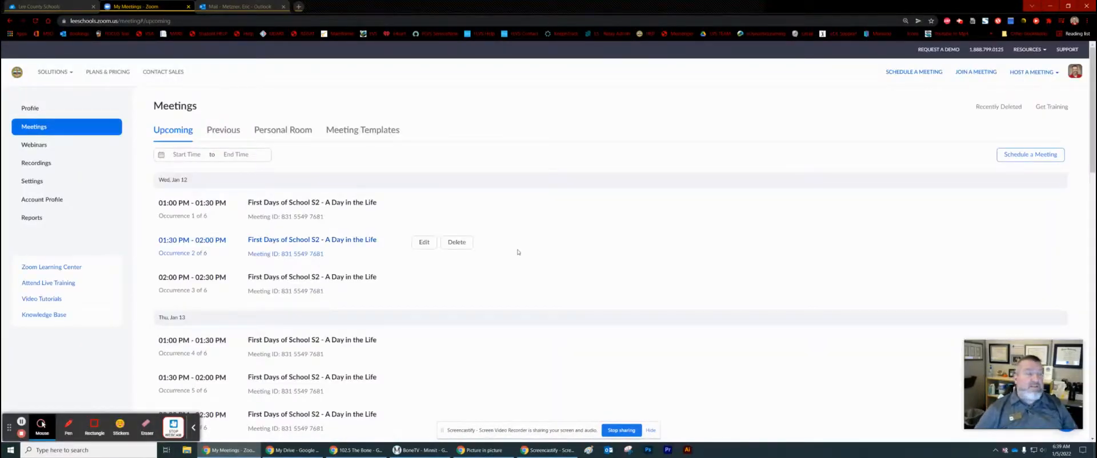
{"action": "scroll", "coordinate": [505, 258], "scroll_direction": "down", "scroll_amount": 5}
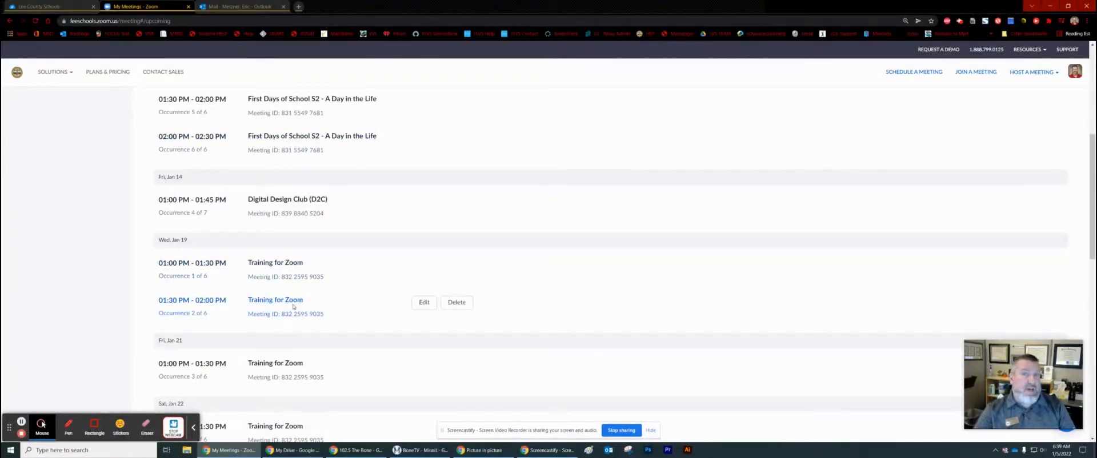
{"action": "scroll", "coordinate": [173, 233], "scroll_direction": "down", "scroll_amount": 2}
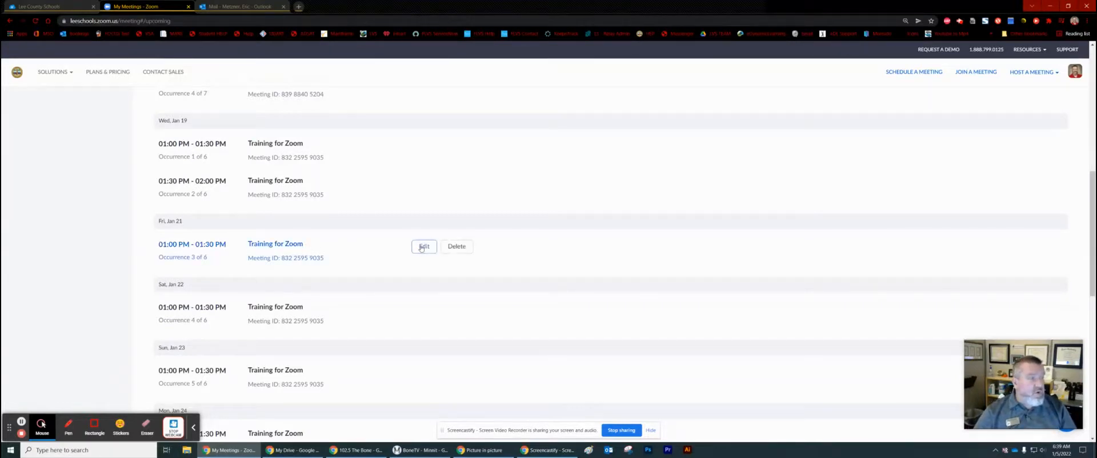
{"action": "left_click", "coordinate": [422, 246]}
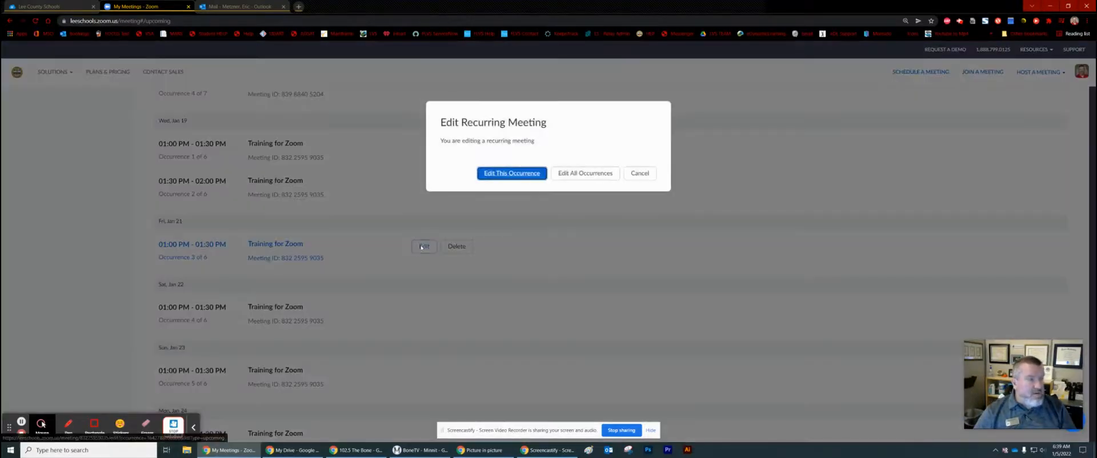
{"action": "left_click", "coordinate": [509, 174]}
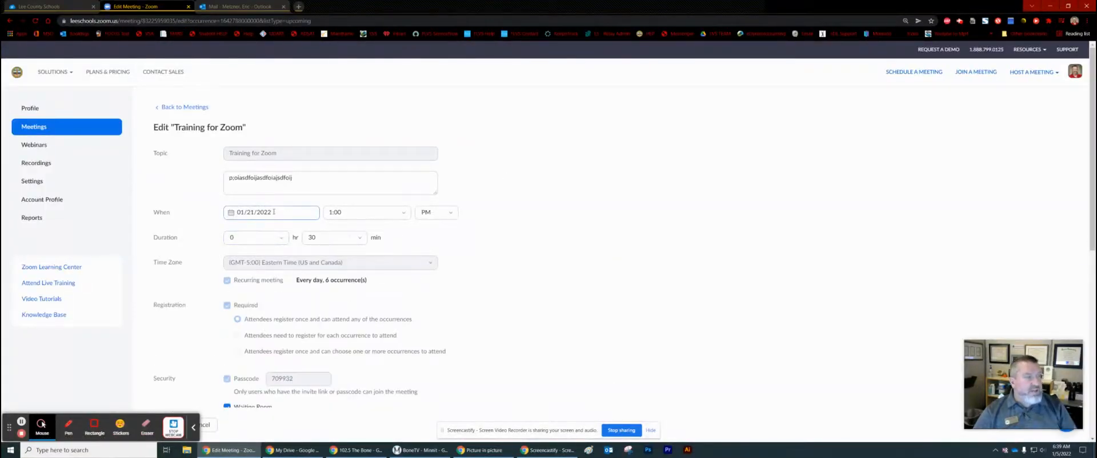
Change its date to January 20, 2022, keeping the 01:00 PM start, and save
{"action": "left_click", "coordinate": [274, 212]}
{"action": "left_click", "coordinate": [313, 320]}
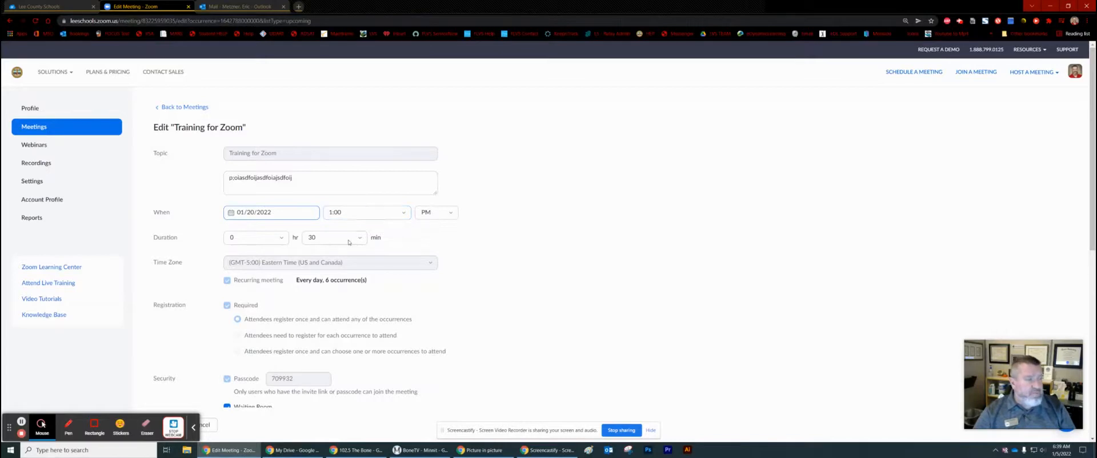
{"action": "scroll", "coordinate": [360, 326], "scroll_direction": "down", "scroll_amount": 5}
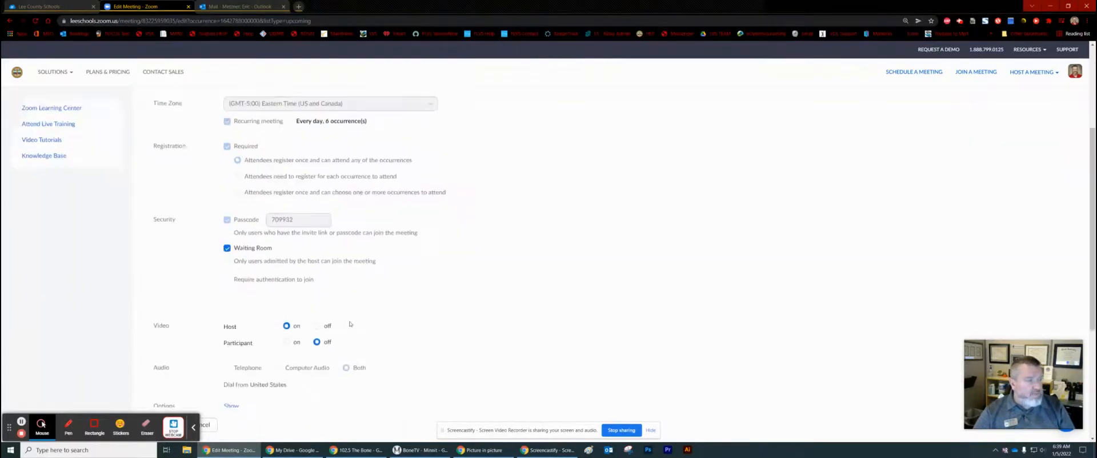
{"action": "left_click", "coordinate": [162, 344]}
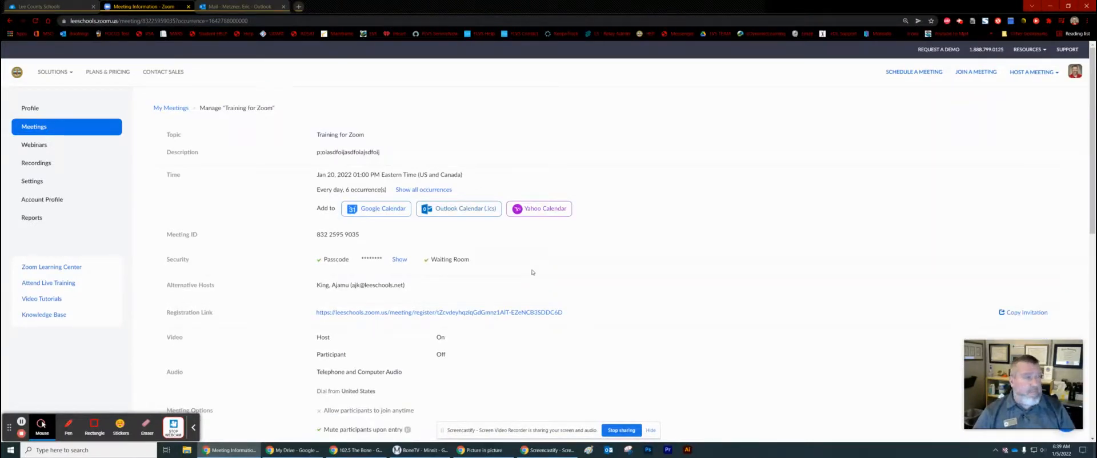
{"action": "left_click", "coordinate": [176, 108]}
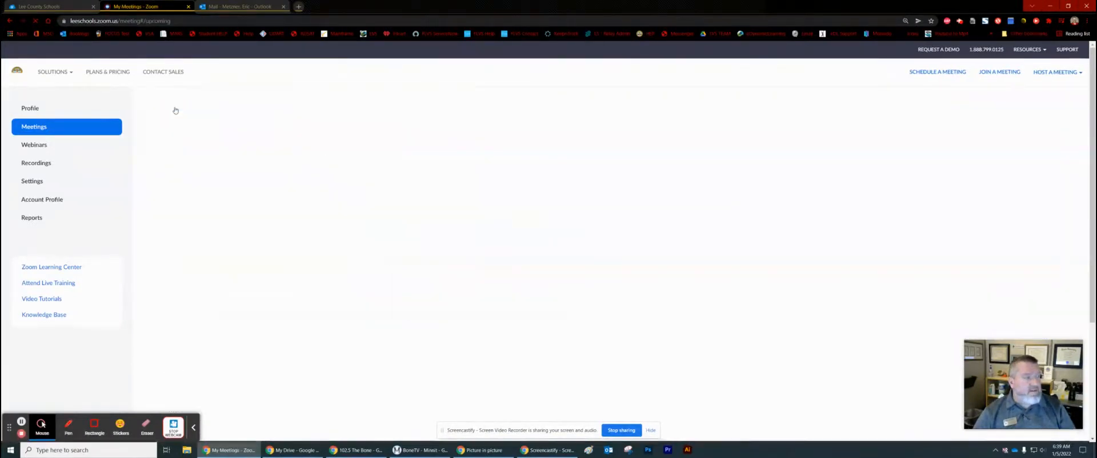
Scroll to the Jan 22 Training for Zoom occurrence and edit only that occurrence
{"action": "scroll", "coordinate": [451, 276], "scroll_direction": "down", "scroll_amount": 10}
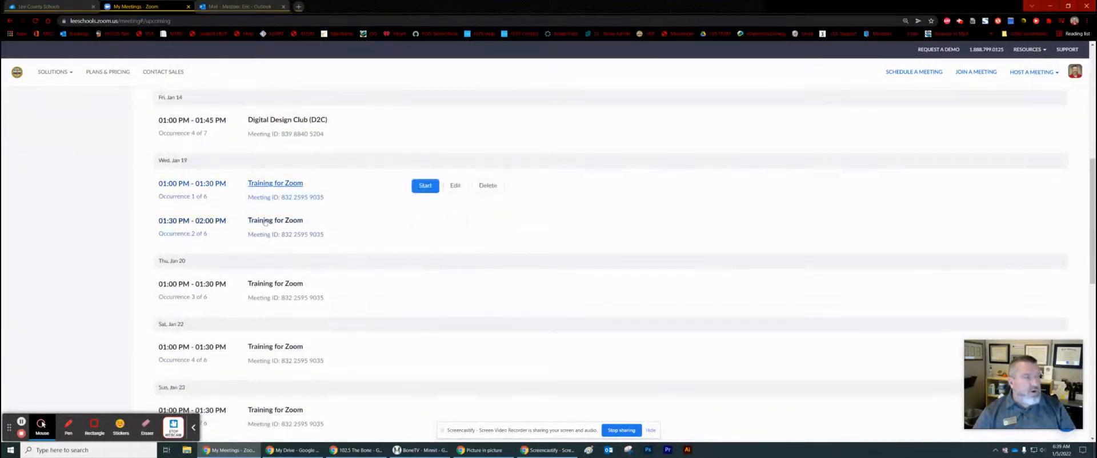
{"action": "scroll", "coordinate": [266, 228], "scroll_direction": "down", "scroll_amount": 1}
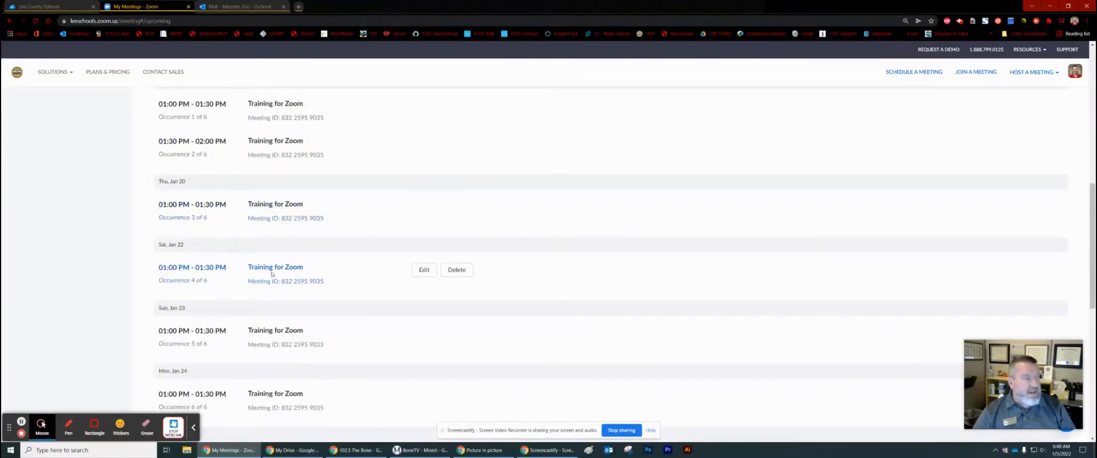
{"action": "left_click", "coordinate": [425, 270]}
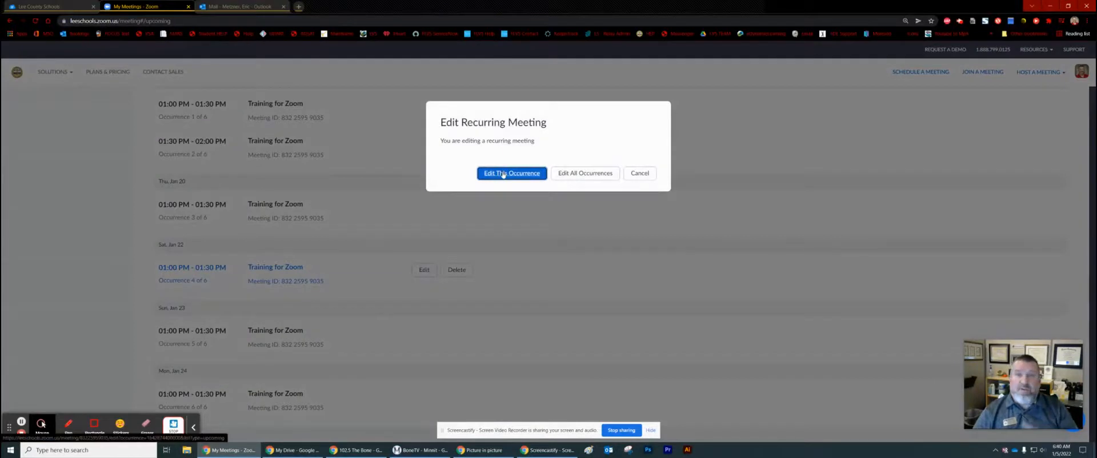
{"action": "left_click", "coordinate": [503, 174]}
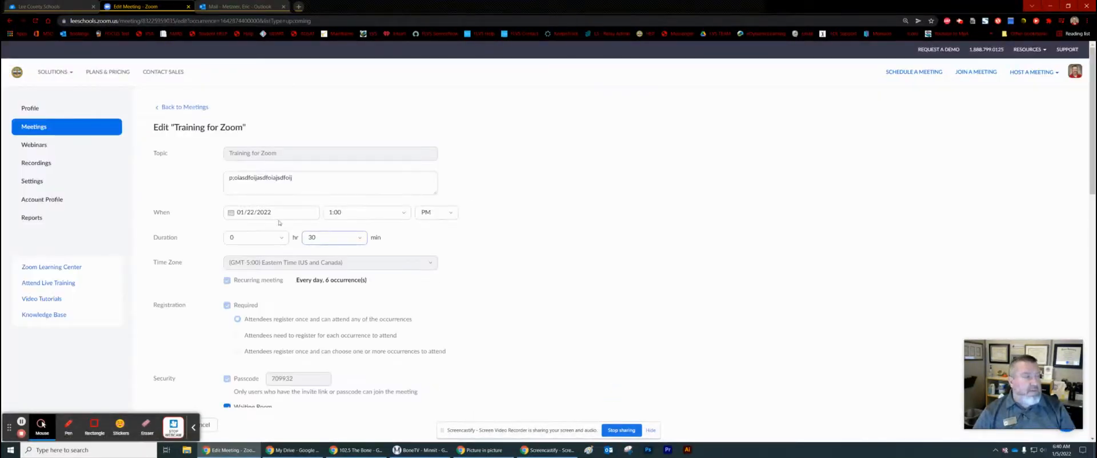
Set its date to January 20, 2022 and start time to 01:30 PM, then save
{"action": "left_click", "coordinate": [274, 212]}
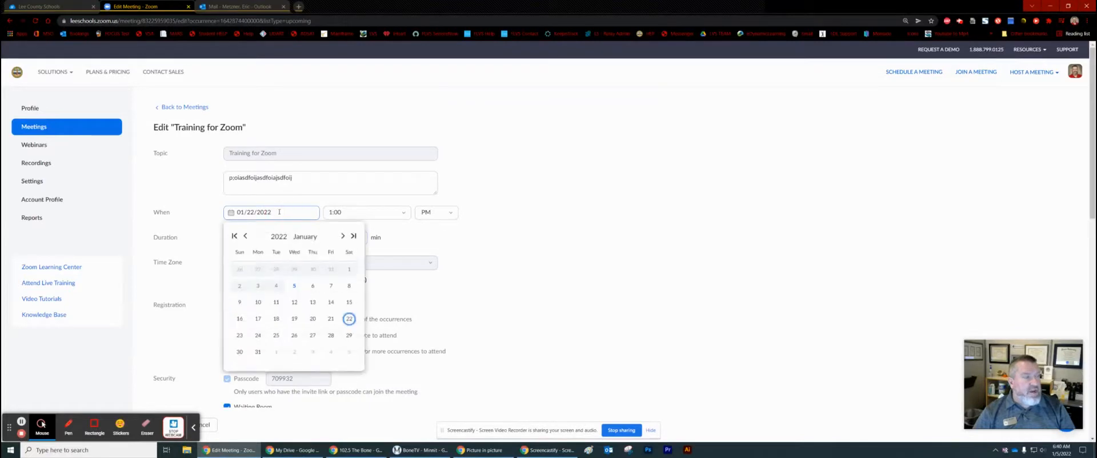
{"action": "left_click", "coordinate": [312, 320]}
{"action": "left_click", "coordinate": [402, 214]}
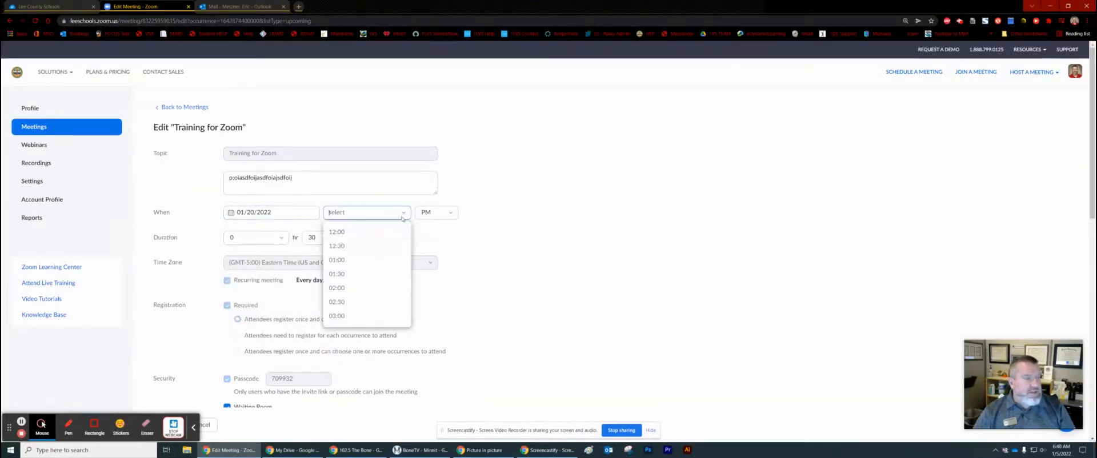
{"action": "left_click", "coordinate": [368, 277]}
{"action": "scroll", "coordinate": [174, 314], "scroll_direction": "down", "scroll_amount": 6}
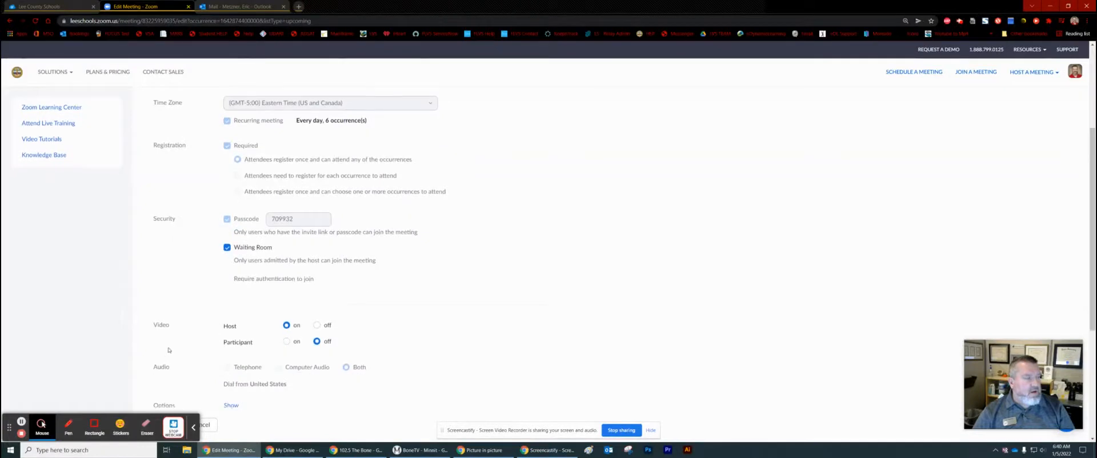
{"action": "left_click", "coordinate": [167, 304]}
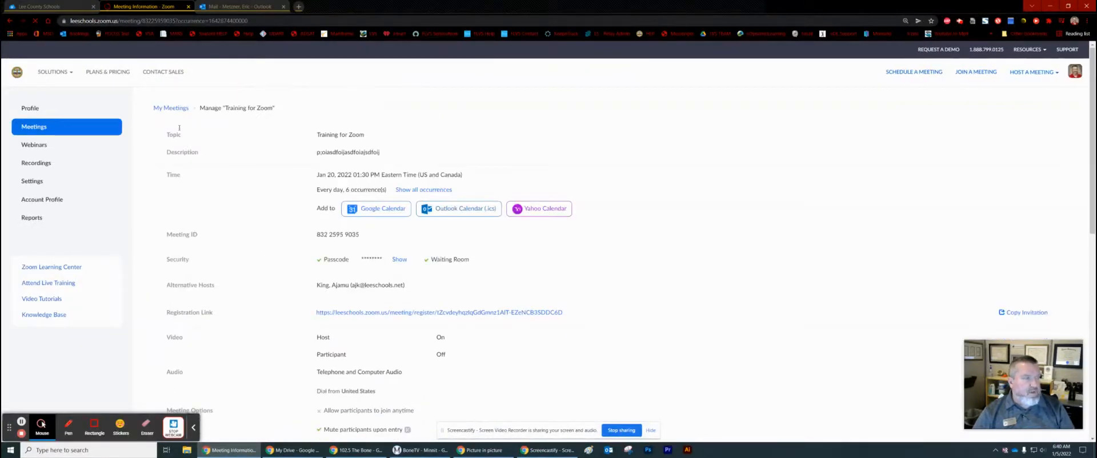
{"action": "left_click", "coordinate": [172, 108]}
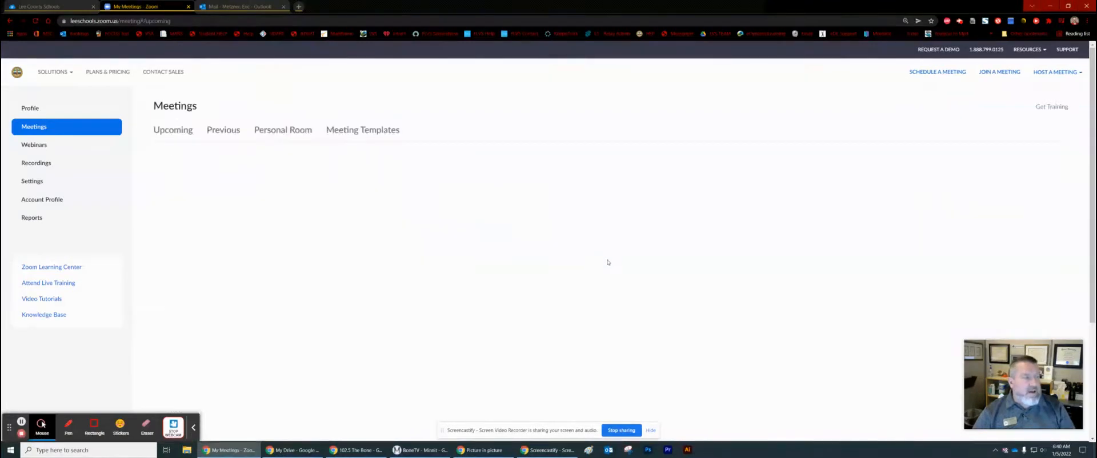
Scroll down the upcoming list to Sun Jan 23 and edit that Training for Zoom occurrence
{"action": "scroll", "coordinate": [584, 274], "scroll_direction": "down", "scroll_amount": 5}
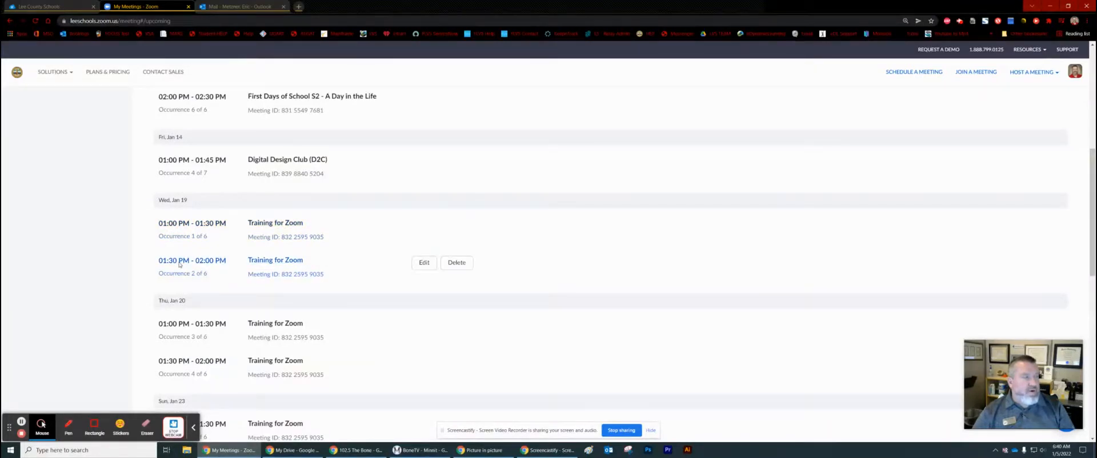
{"action": "scroll", "coordinate": [179, 264], "scroll_direction": "down", "scroll_amount": 2}
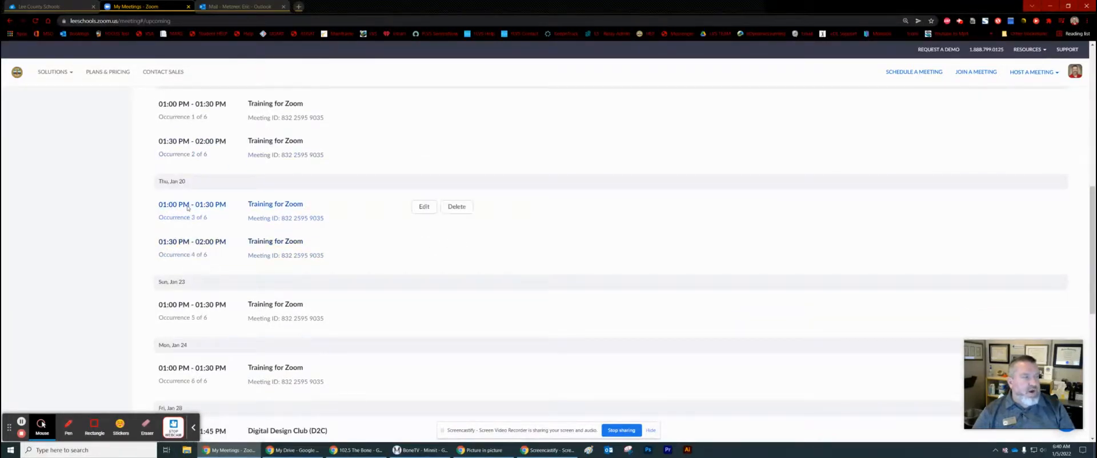
{"action": "scroll", "coordinate": [209, 228], "scroll_direction": "down", "scroll_amount": 2}
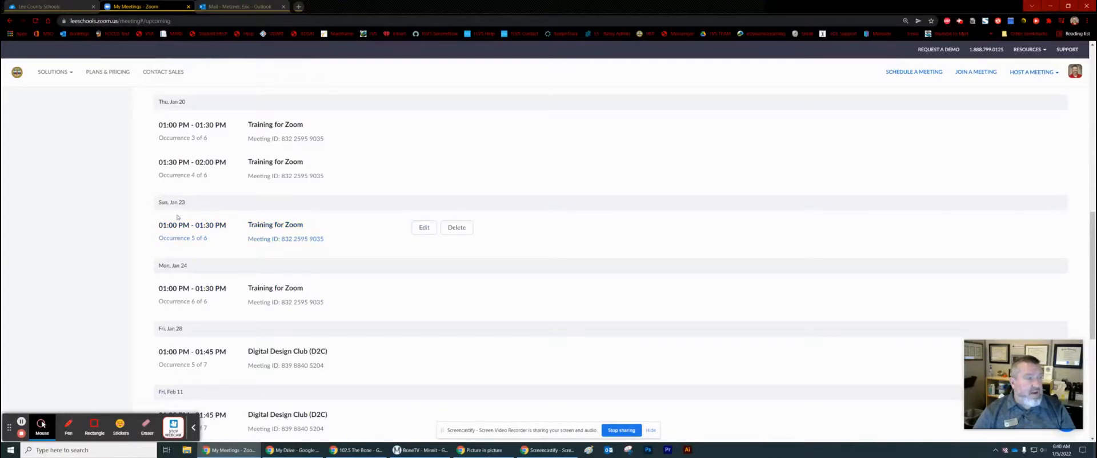
{"action": "left_click", "coordinate": [421, 228]}
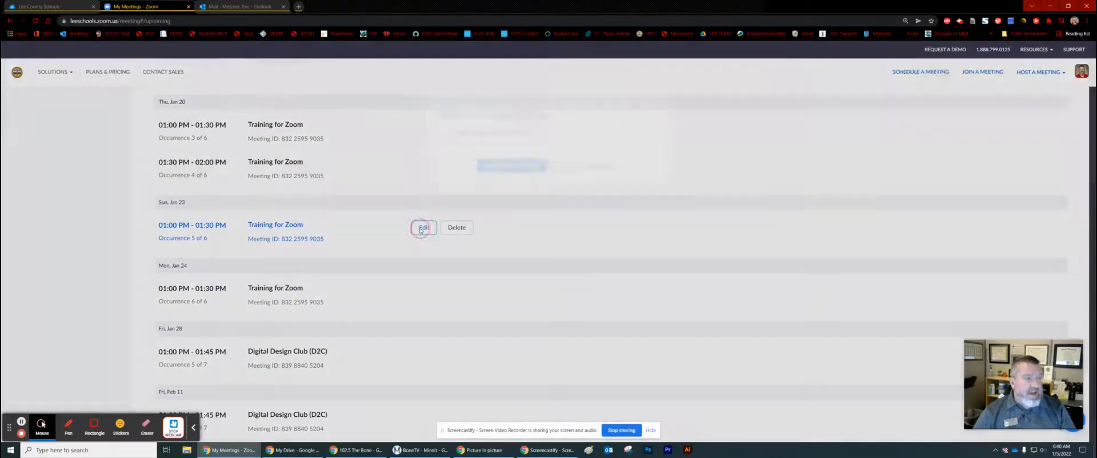
Edit only this occurrence, change its date to January 21, keeping 01:00 PM, and save
{"action": "left_click", "coordinate": [501, 176]}
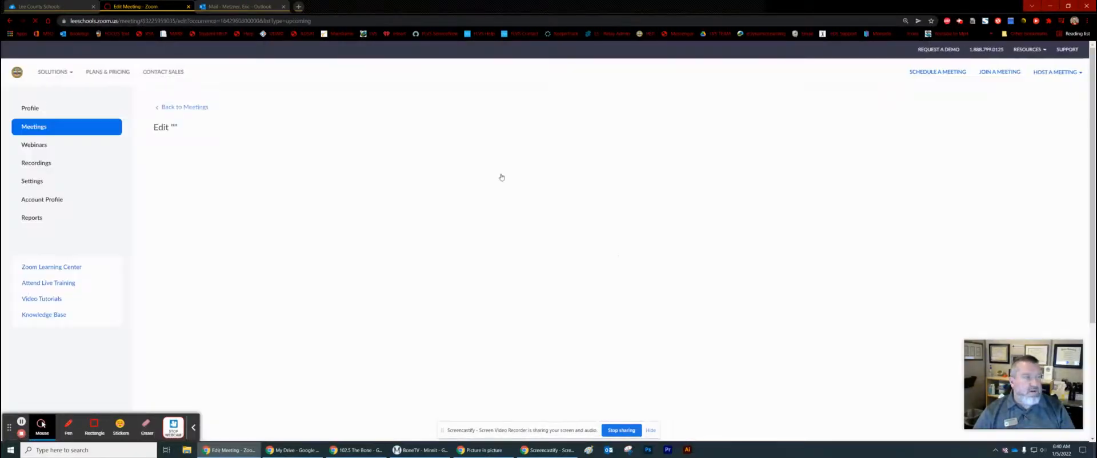
{"action": "left_click", "coordinate": [277, 212]}
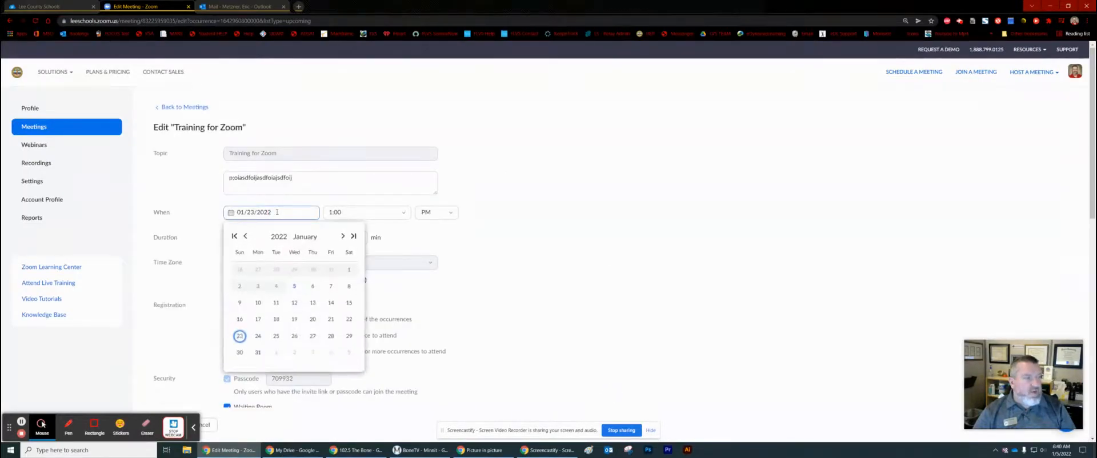
{"action": "left_click", "coordinate": [330, 320]}
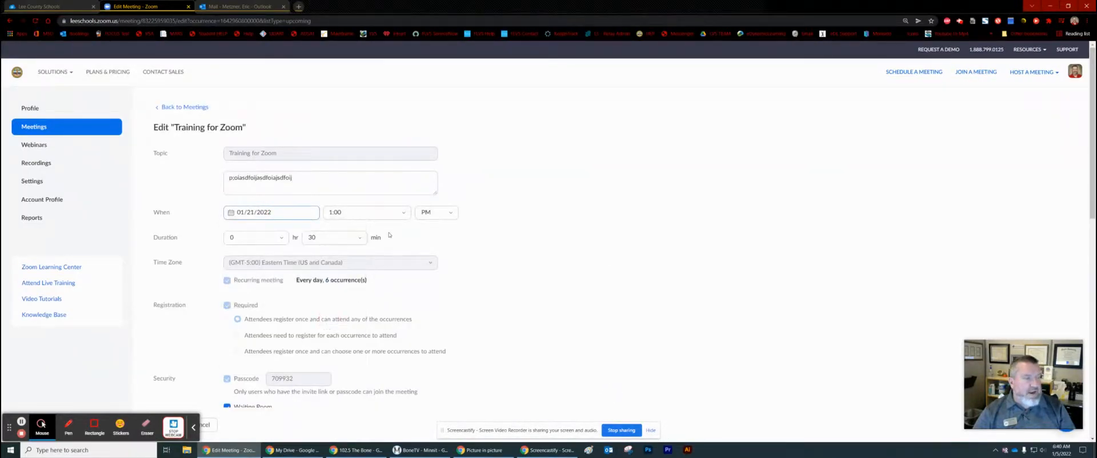
{"action": "scroll", "coordinate": [404, 220], "scroll_direction": "down", "scroll_amount": 5}
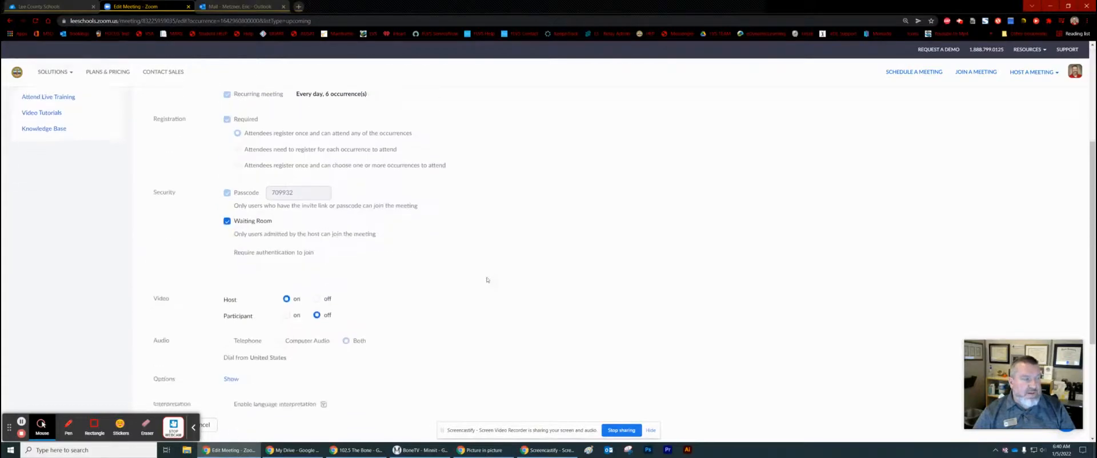
{"action": "left_click", "coordinate": [167, 383]}
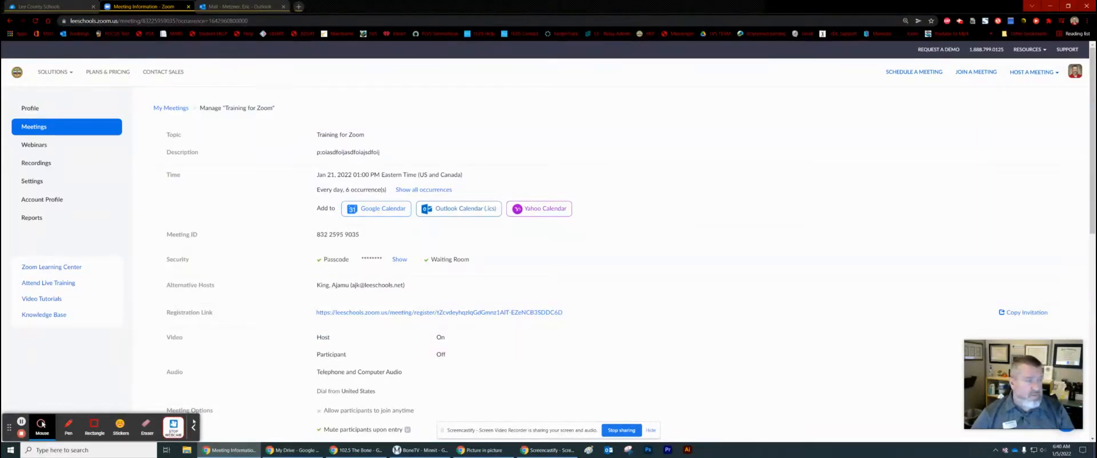
Review the saved Jan 21 meeting details and go back to My Meetings
{"action": "scroll", "coordinate": [371, 331], "scroll_direction": "down", "scroll_amount": 4}
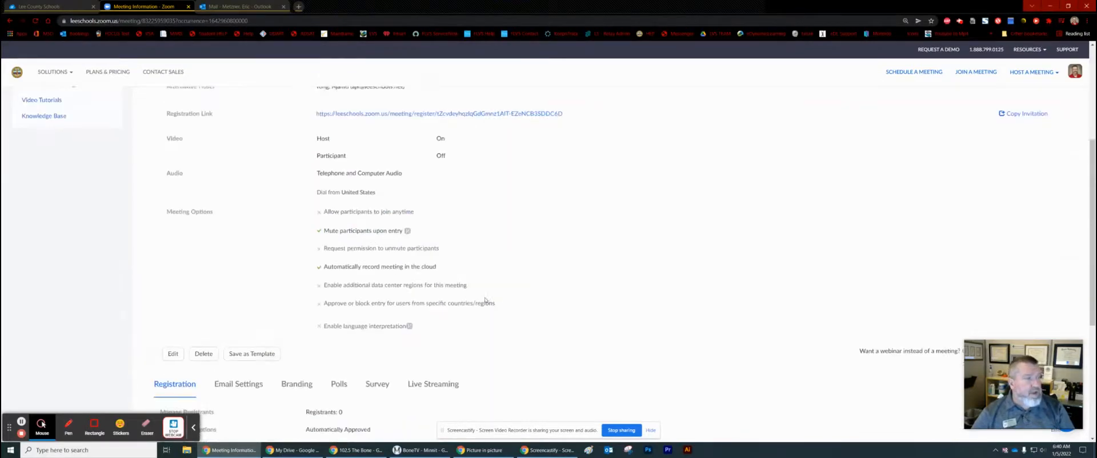
{"action": "scroll", "coordinate": [479, 299], "scroll_direction": "up", "scroll_amount": 4}
{"action": "scroll", "coordinate": [408, 231], "scroll_direction": "down", "scroll_amount": 4}
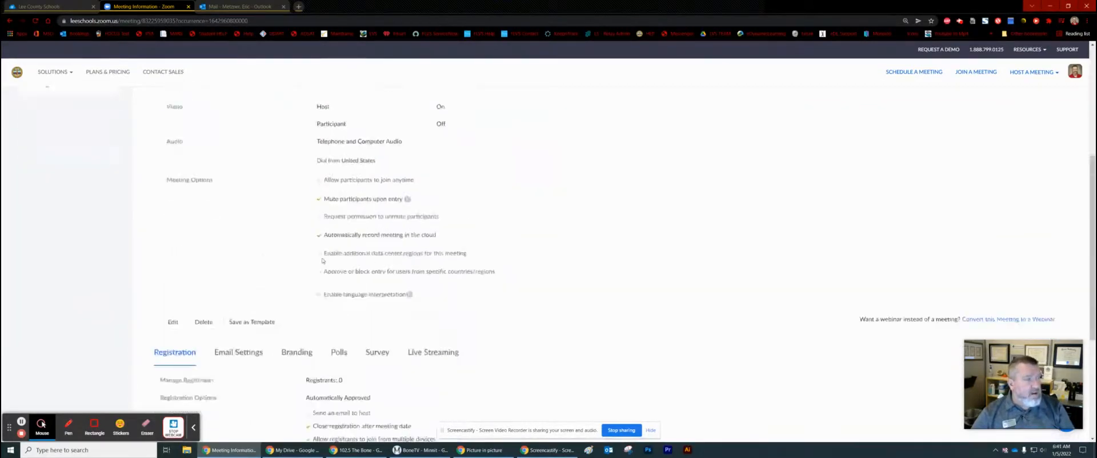
{"action": "scroll", "coordinate": [343, 240], "scroll_direction": "up", "scroll_amount": 4}
{"action": "scroll", "coordinate": [212, 251], "scroll_direction": "down", "scroll_amount": 4}
{"action": "scroll", "coordinate": [213, 251], "scroll_direction": "down", "scroll_amount": 3}
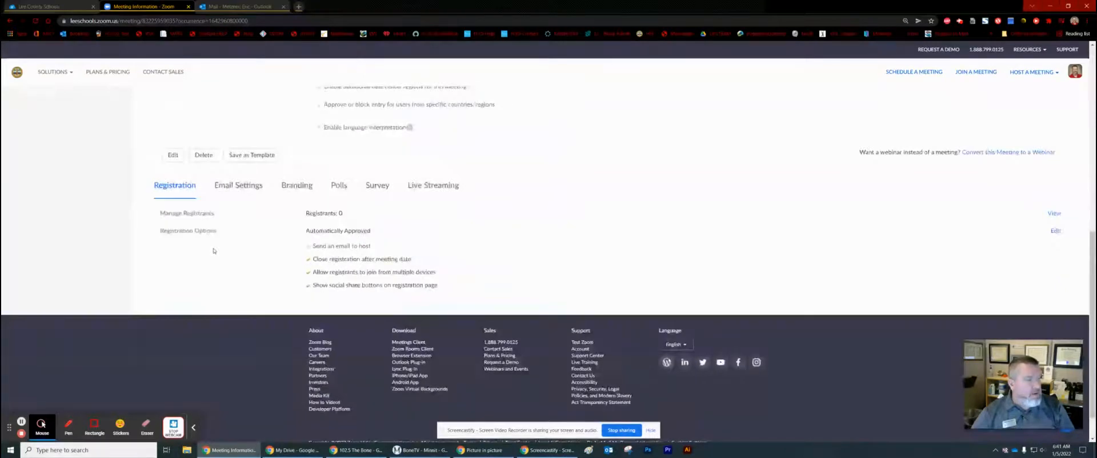
{"action": "scroll", "coordinate": [213, 251], "scroll_direction": "up", "scroll_amount": 8}
{"action": "left_click", "coordinate": [182, 108]}
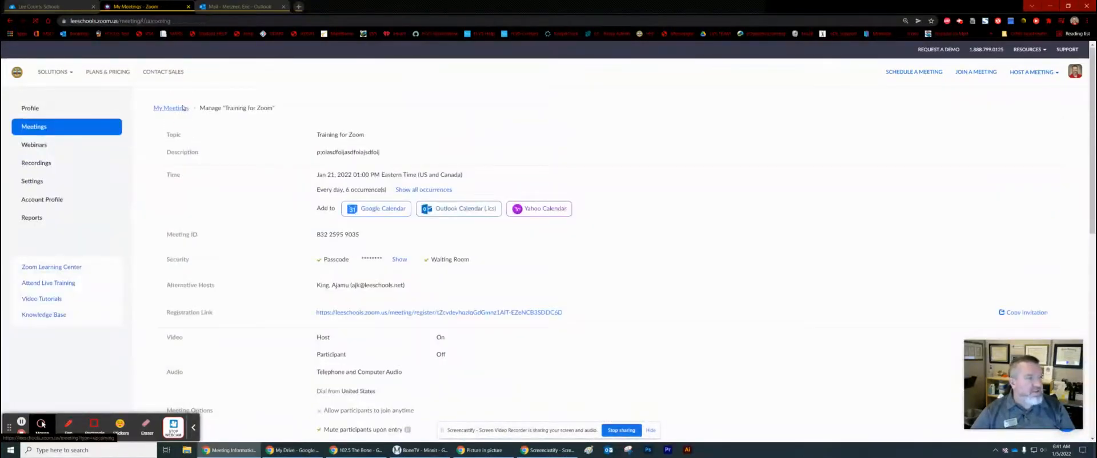
Scroll to the Jan 24 Training for Zoom occurrence and open the edit form for that occurrence only
{"action": "scroll", "coordinate": [403, 334], "scroll_direction": "down", "scroll_amount": 8}
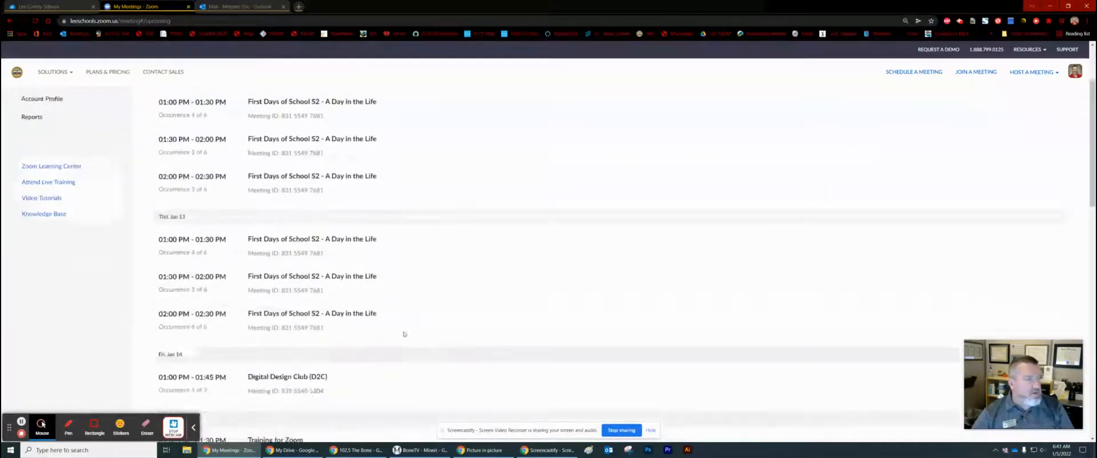
{"action": "scroll", "coordinate": [343, 343], "scroll_direction": "down", "scroll_amount": 3}
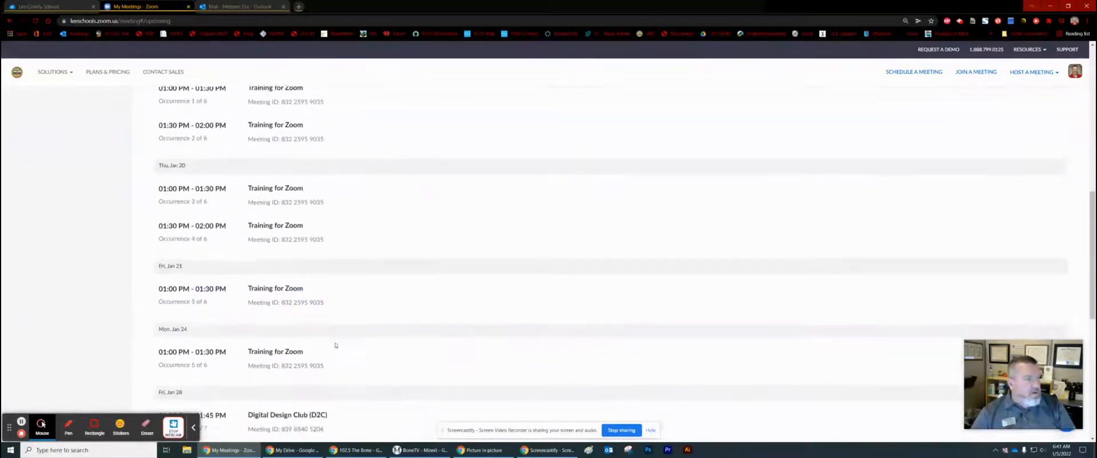
{"action": "scroll", "coordinate": [423, 269], "scroll_direction": "down", "scroll_amount": 2}
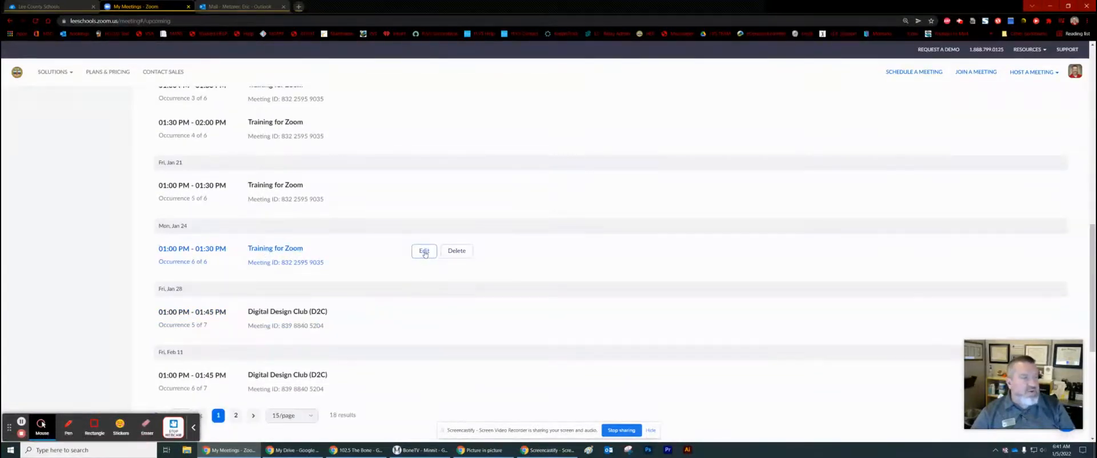
{"action": "left_click", "coordinate": [424, 253]}
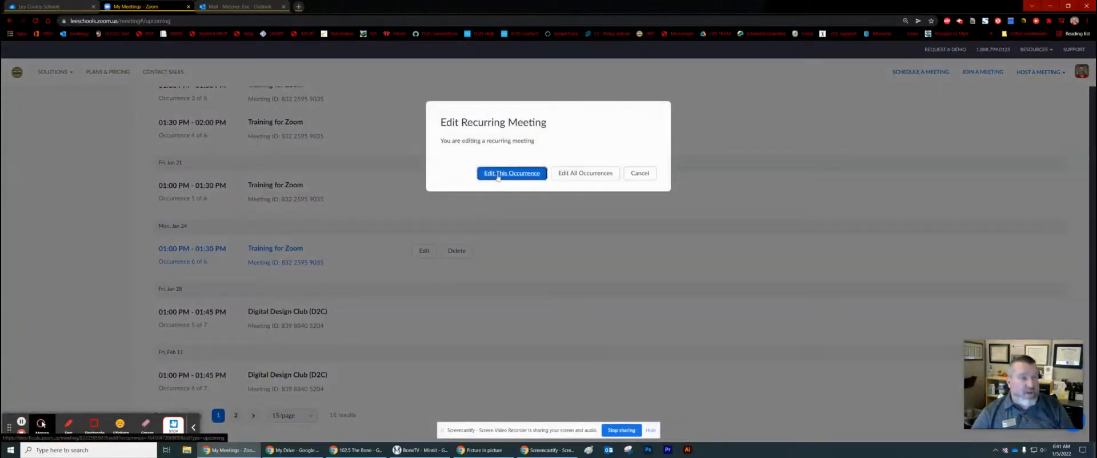
{"action": "left_click", "coordinate": [499, 175]}
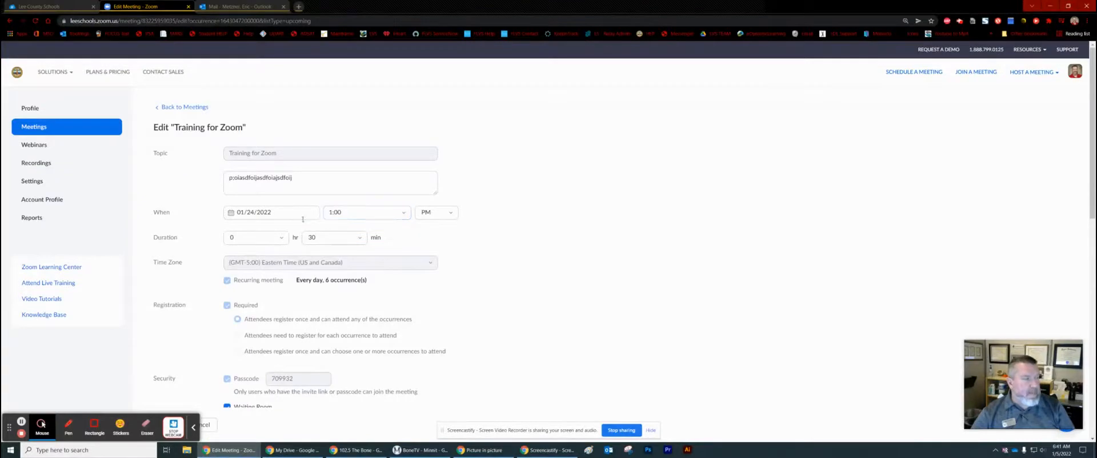
Change the occurrence date to January 21 and the start time to 01:30 PM, then save
{"action": "left_click", "coordinate": [303, 217]}
{"action": "left_click", "coordinate": [331, 320]}
{"action": "left_click", "coordinate": [399, 210]}
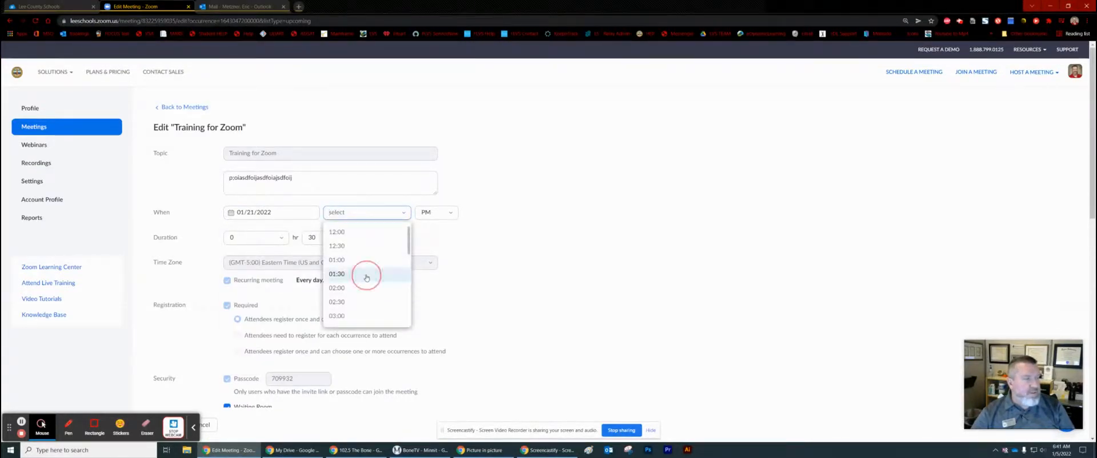
{"action": "left_click", "coordinate": [365, 276]}
{"action": "scroll", "coordinate": [463, 280], "scroll_direction": "down", "scroll_amount": 10}
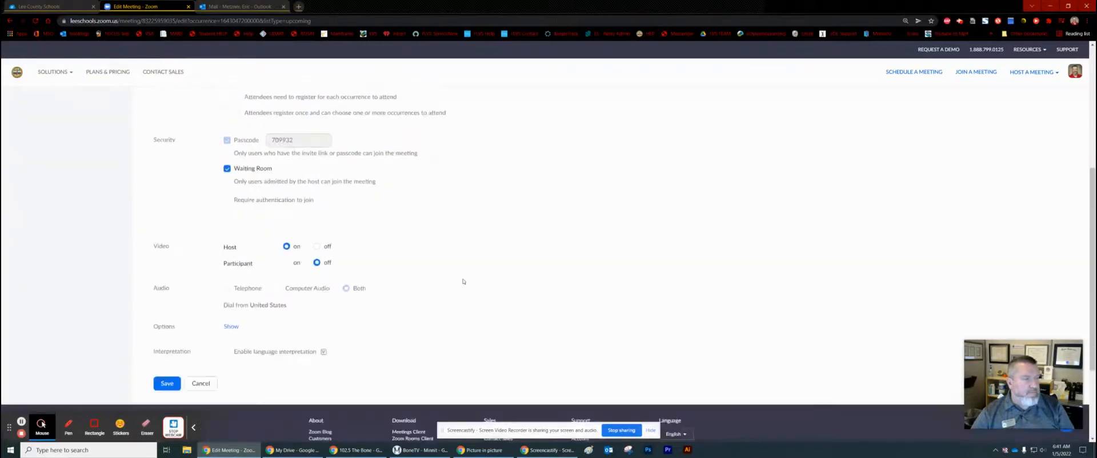
{"action": "left_click", "coordinate": [175, 266]}
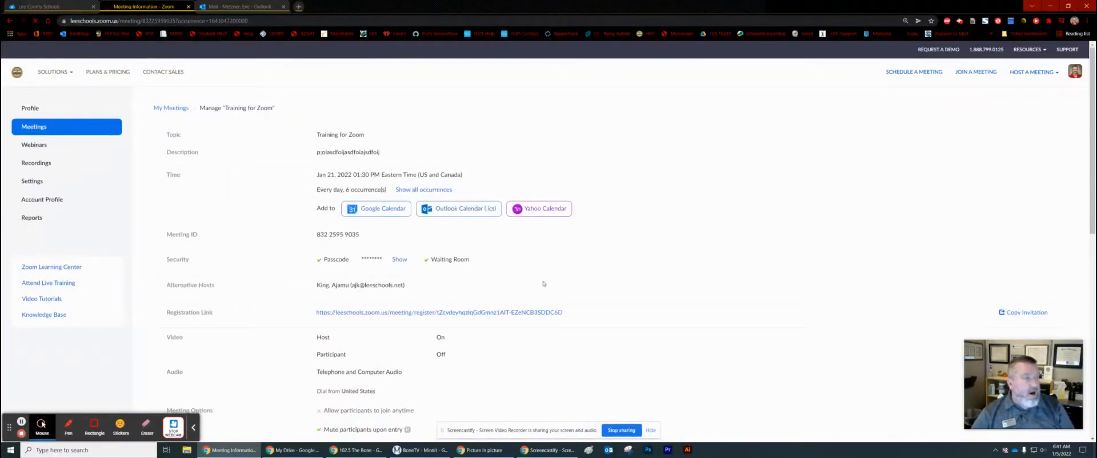
Review the saved Jan 21, 01:30 PM details and go back to My Meetings
{"action": "scroll", "coordinate": [544, 284], "scroll_direction": "down", "scroll_amount": 7}
{"action": "scroll", "coordinate": [544, 284], "scroll_direction": "up", "scroll_amount": 4}
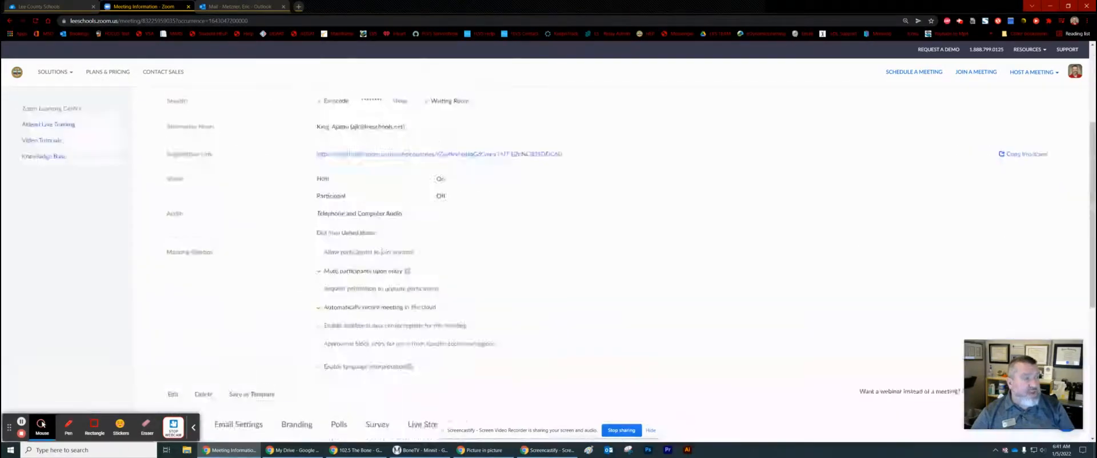
{"action": "scroll", "coordinate": [253, 234], "scroll_direction": "up", "scroll_amount": 3}
{"action": "left_click", "coordinate": [171, 108]}
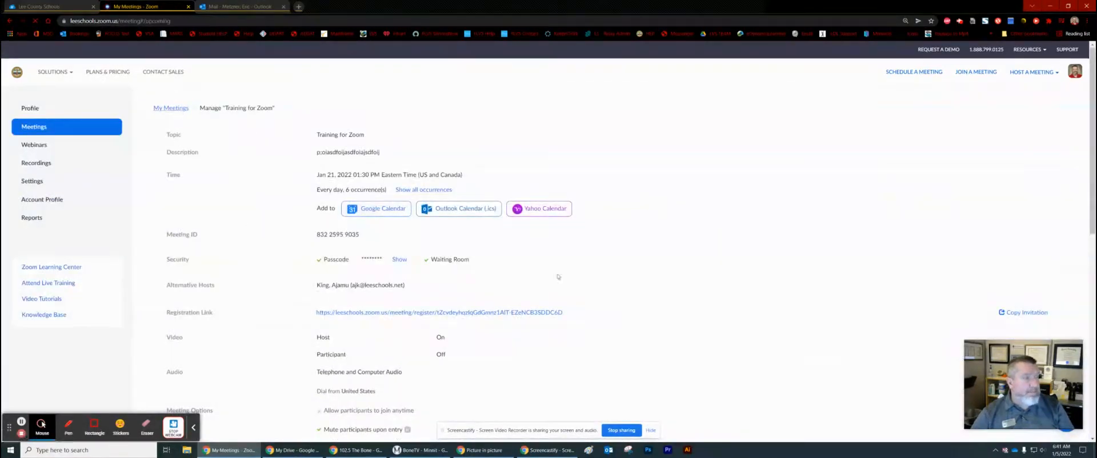
Scroll the upcoming list to check Training for Zoom at 1:00 and 1:30 PM on Jan 19–21
{"action": "scroll", "coordinate": [536, 293], "scroll_direction": "down", "scroll_amount": 8}
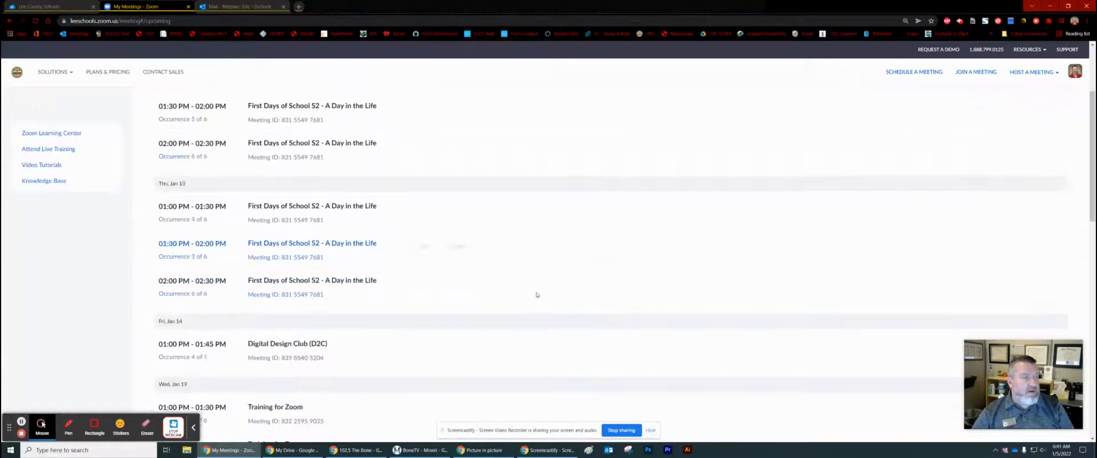
{"action": "scroll", "coordinate": [477, 276], "scroll_direction": "down", "scroll_amount": 1}
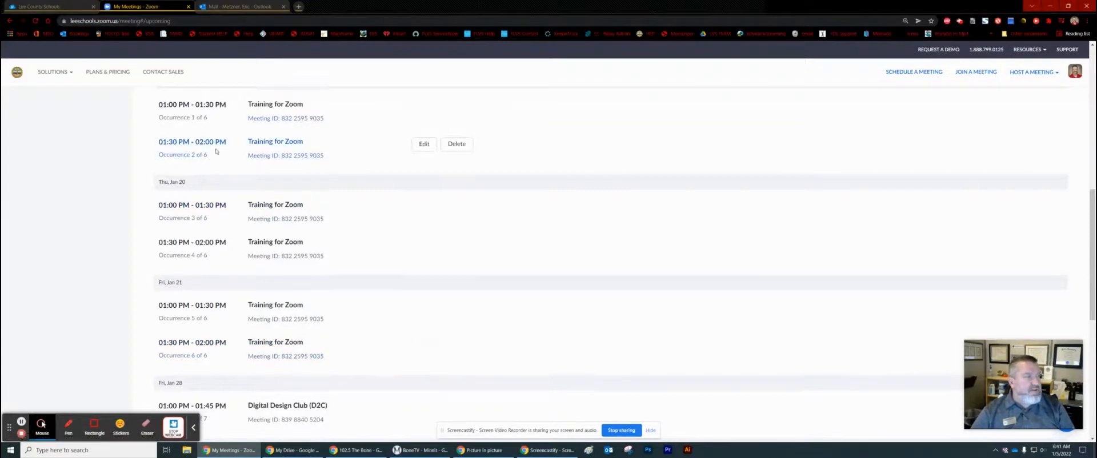
{"action": "scroll", "coordinate": [217, 152], "scroll_direction": "up", "scroll_amount": 1}
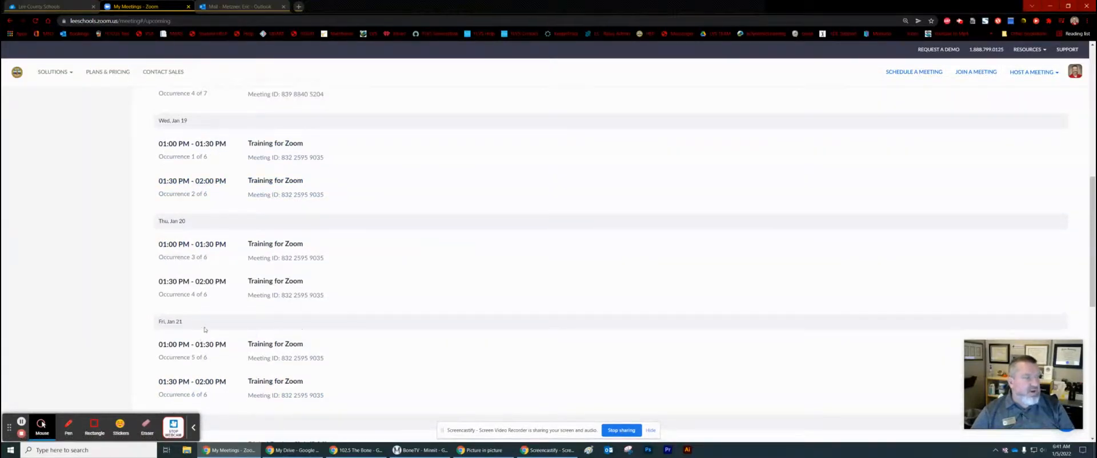
{"action": "scroll", "coordinate": [205, 330], "scroll_direction": "down", "scroll_amount": 2}
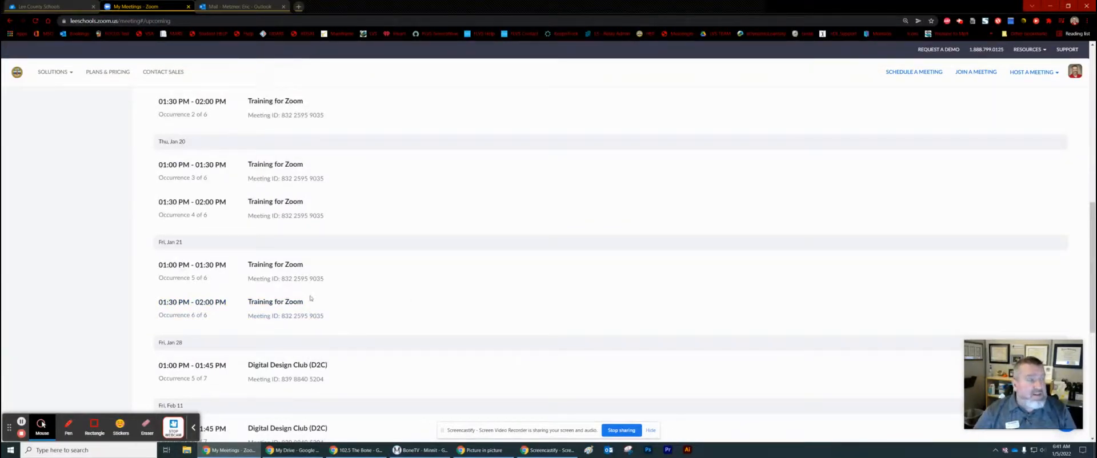
{"action": "mouse_move", "coordinate": [334, 312]}
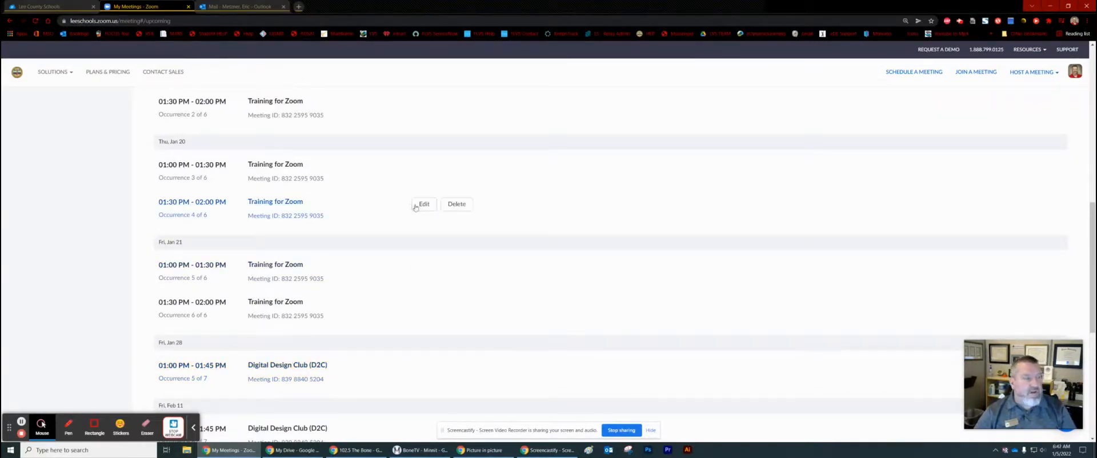
{"action": "left_click", "coordinate": [453, 207]}
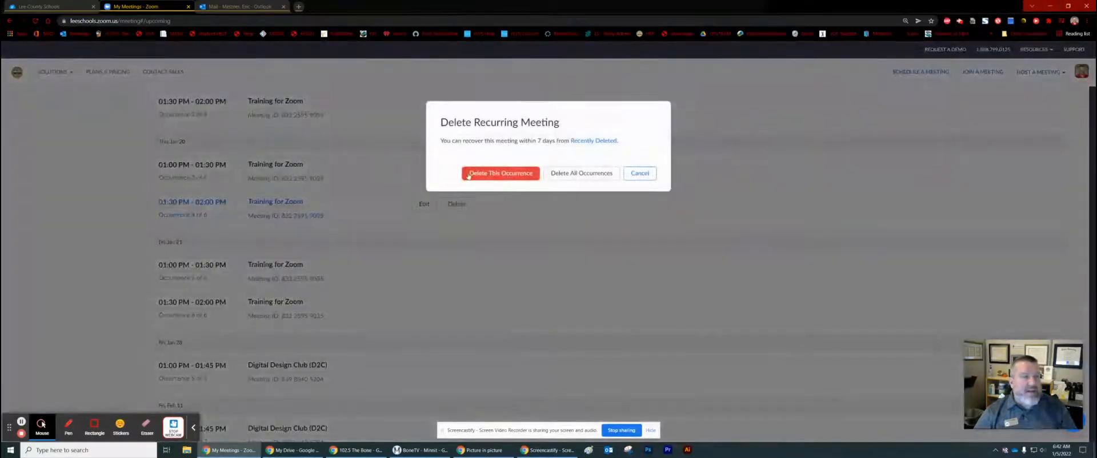
{"action": "left_click", "coordinate": [640, 173]}
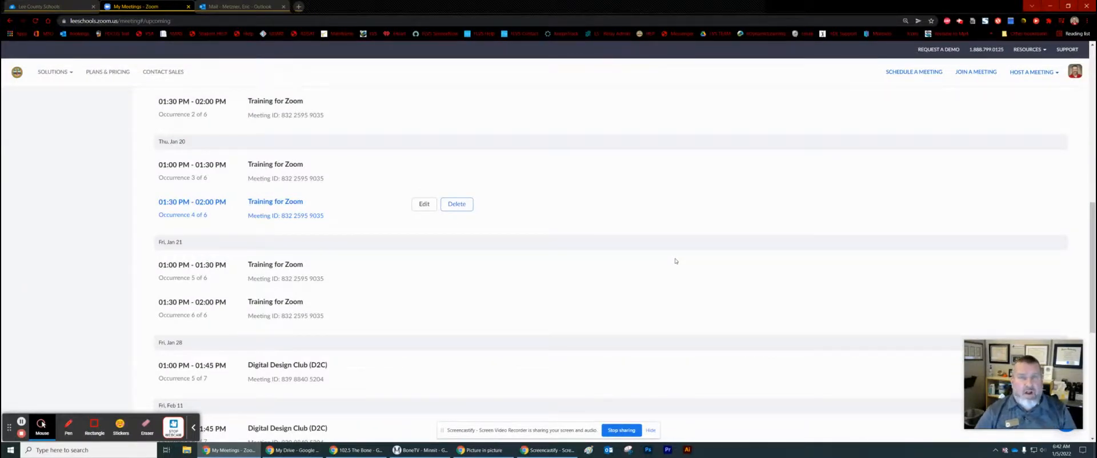
{"action": "mouse_move", "coordinate": [1027, 395]}
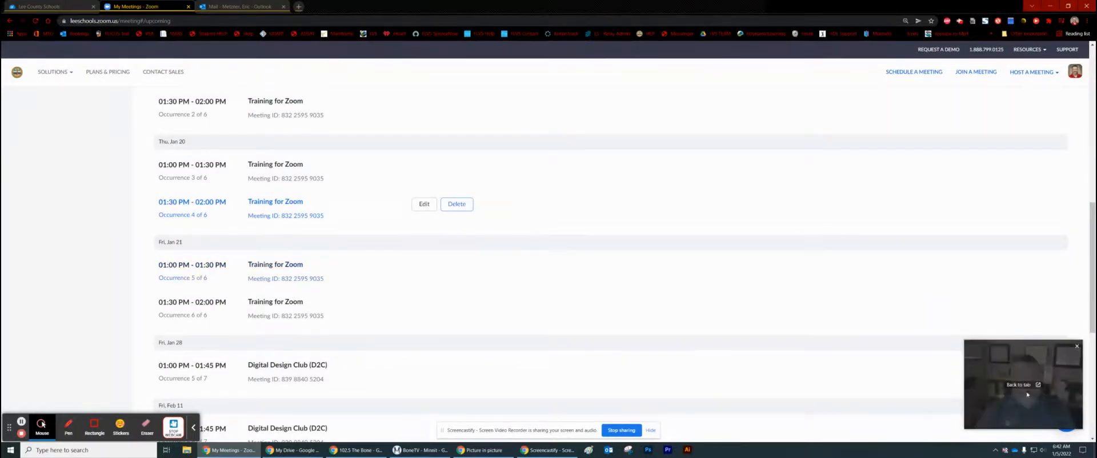